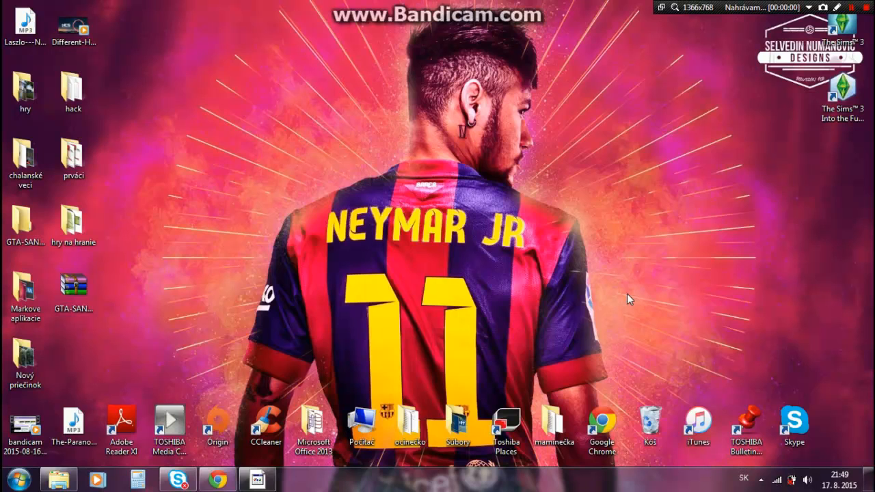
{"action": "mouse_move", "coordinate": [298, 189]}
{"action": "left_mouse_down"}
{"action": "mouse_move", "coordinate": [595, 312]}
{"action": "mouse_move", "coordinate": [306, 201]}
{"action": "left_mouse_up"}
{"action": "left_click_drag", "start_coordinate": [278, 177], "coordinate": [455, 200]}
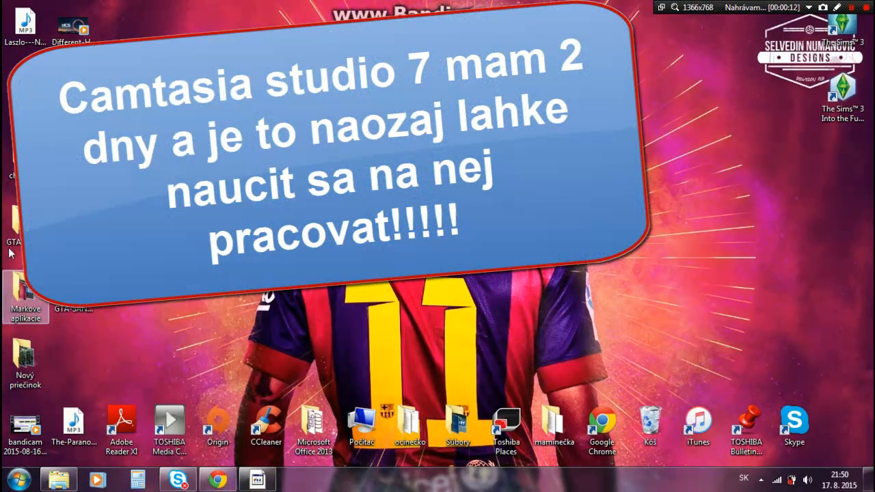
Step: Launch Camtasia Studio 7 from the "hry na hranie" desktop folder and dismiss its welcome dialog
{"action": "double_click", "coordinate": [75, 222]}
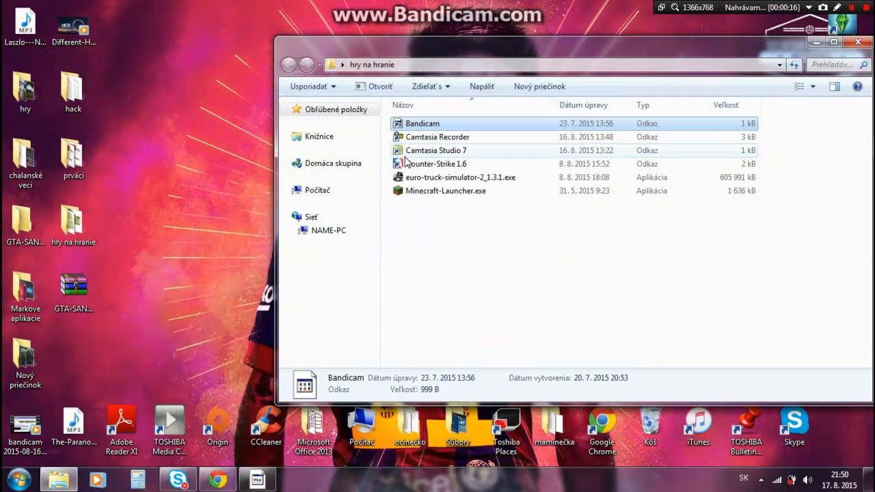
{"action": "left_click", "coordinate": [408, 151]}
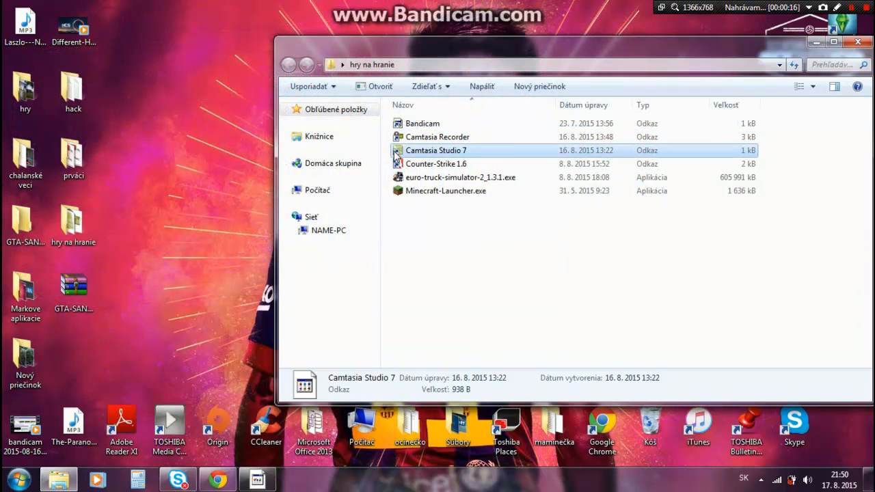
{"action": "left_click", "coordinate": [812, 43]}
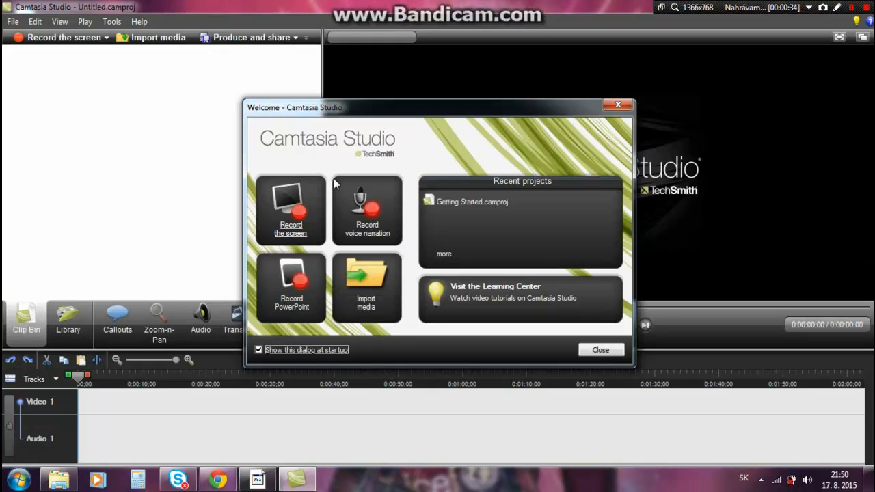
{"action": "left_click", "coordinate": [617, 105]}
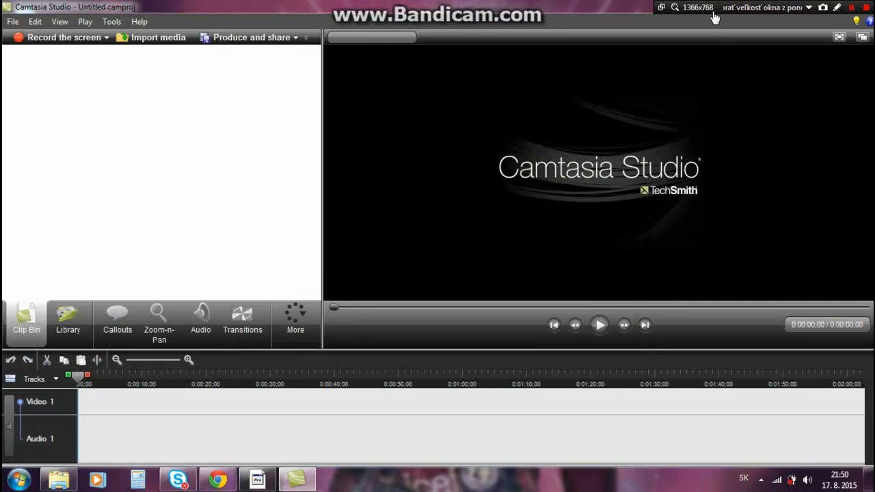
Step: Import the bandicam 2015-08-16 video from the desktop into the project's Clip Bin
{"action": "left_click_drag", "start_coordinate": [786, 12], "coordinate": [766, 35]}
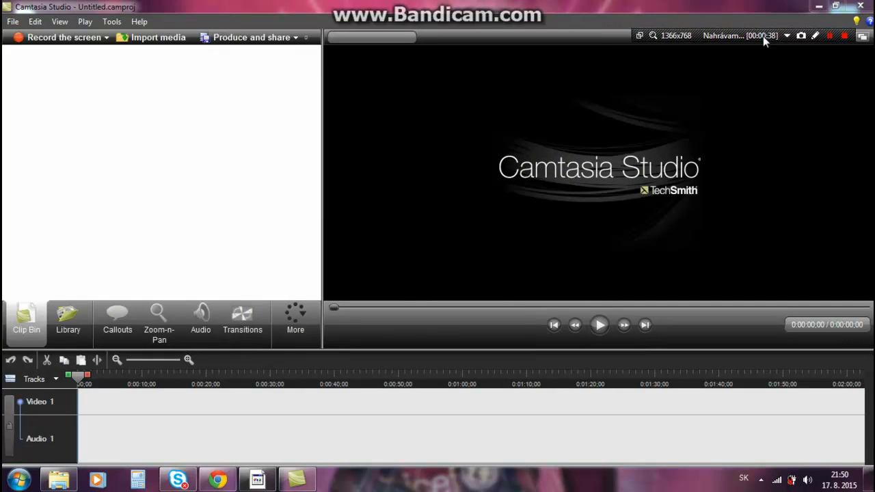
{"action": "left_click", "coordinate": [834, 6]}
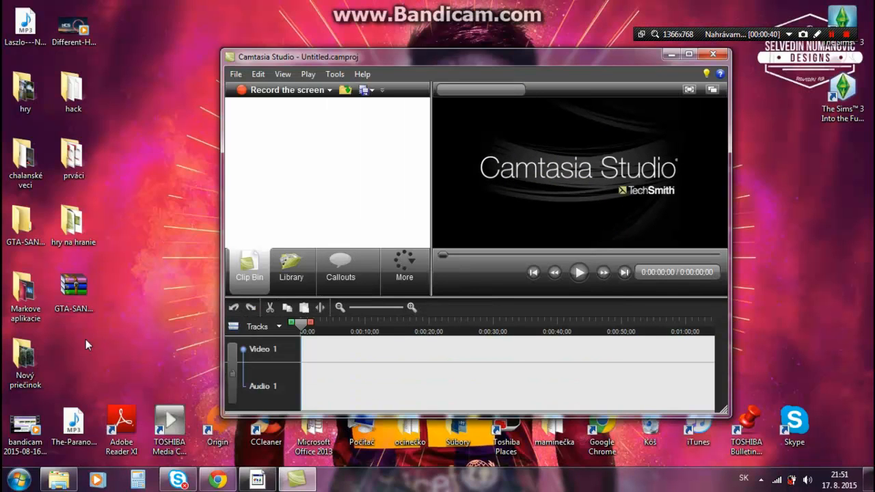
{"action": "left_click_drag", "start_coordinate": [25, 425], "coordinate": [258, 131]}
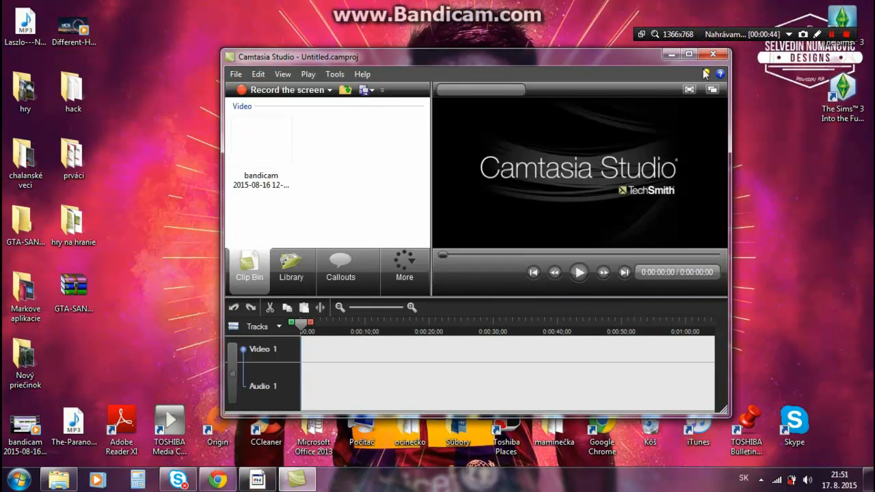
{"action": "left_click", "coordinate": [689, 54]}
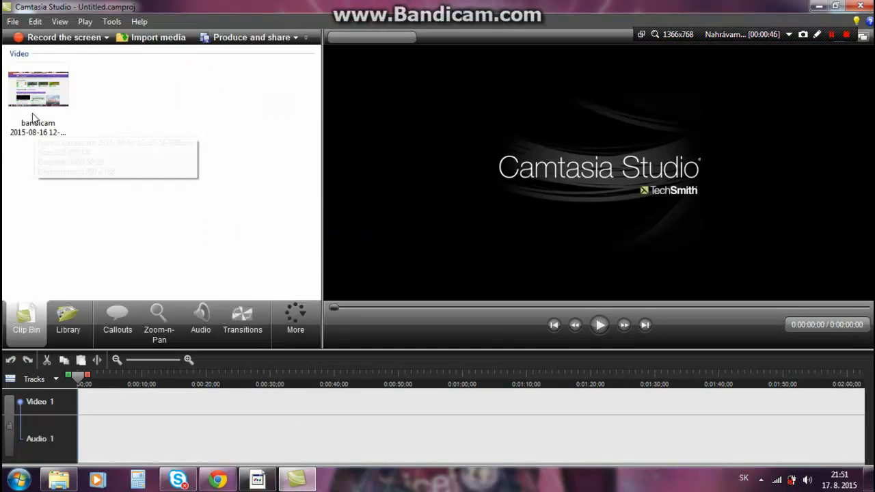
Step: Place the bandicam clip at the start of Video 1 and set the editing dimensions to 1280 x 720 (YouTube & HD)
{"action": "left_click_drag", "start_coordinate": [32, 118], "coordinate": [78, 405]}
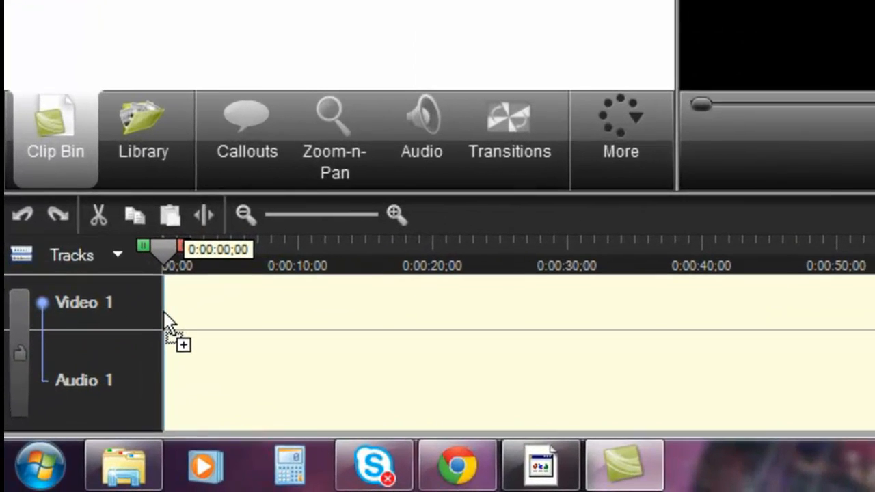
{"action": "left_click_drag", "start_coordinate": [164, 313], "coordinate": [166, 293]}
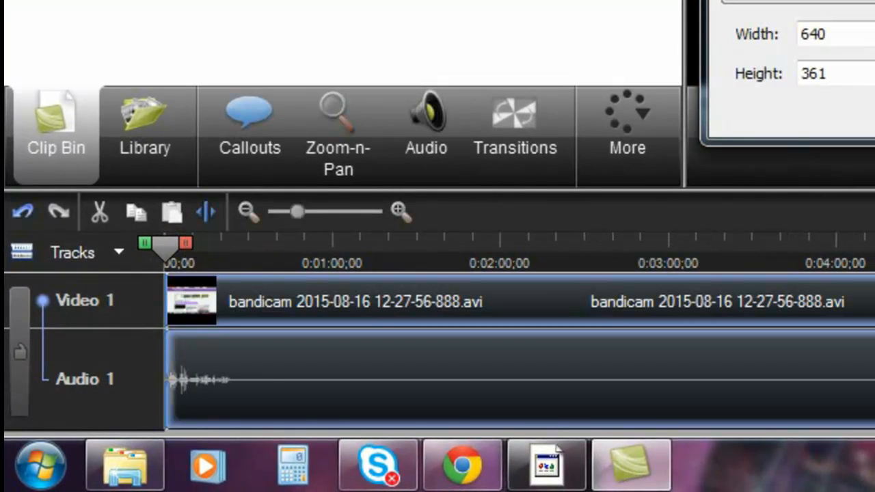
{"action": "left_click", "coordinate": [827, 1]}
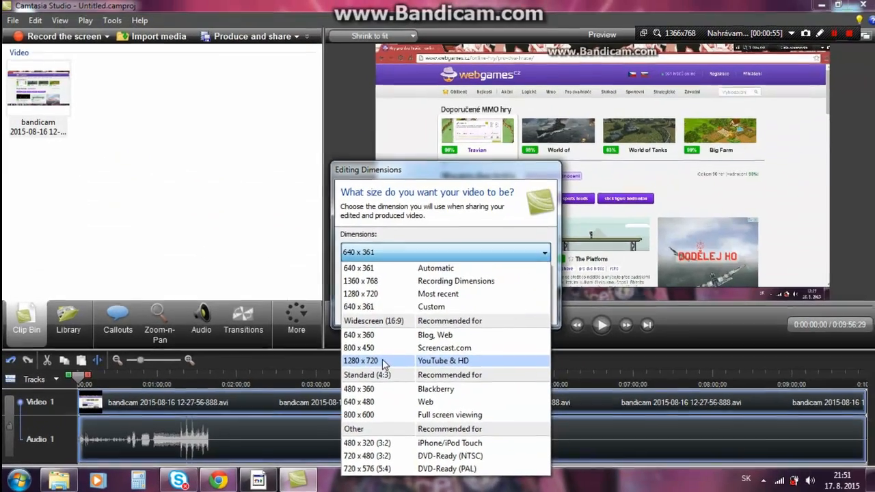
{"action": "left_click", "coordinate": [790, 215]}
{"action": "left_click", "coordinate": [455, 314]}
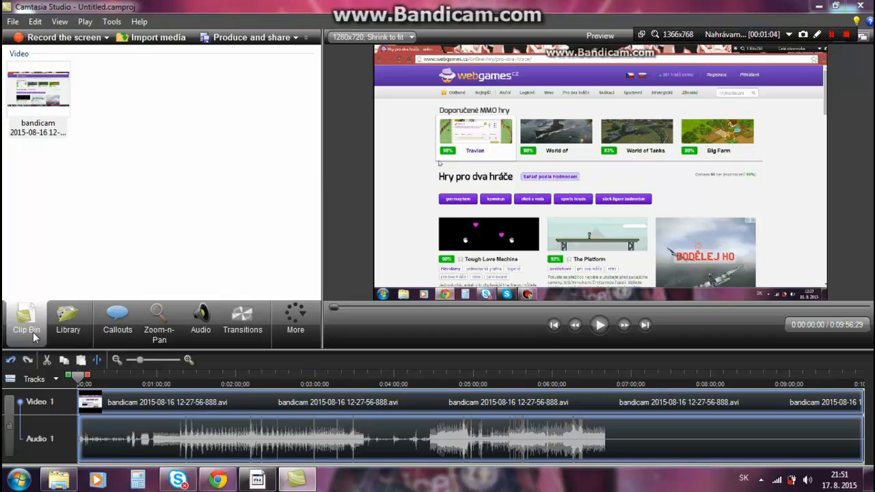
Step: Preview the Silver Streak Intro sequence from the Library's Silver Streak folder
{"action": "left_click", "coordinate": [69, 332]}
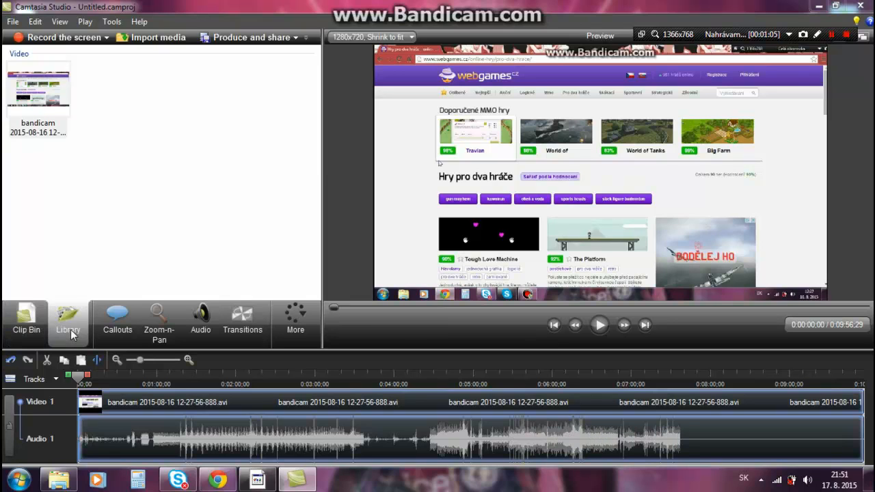
{"action": "left_click", "coordinate": [33, 331]}
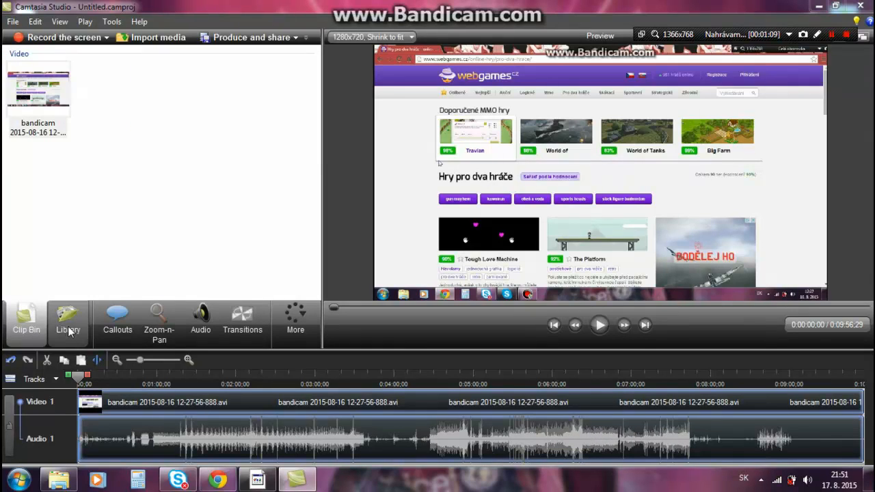
{"action": "left_click", "coordinate": [68, 332]}
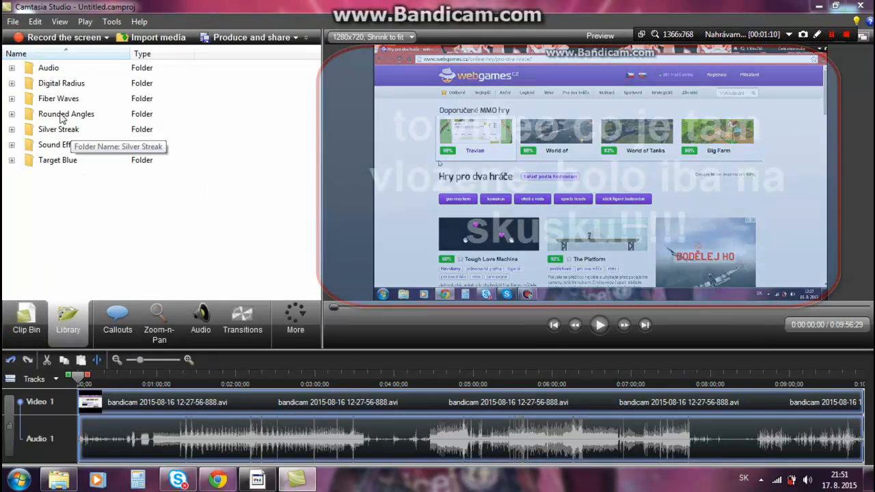
{"action": "double_click", "coordinate": [64, 134]}
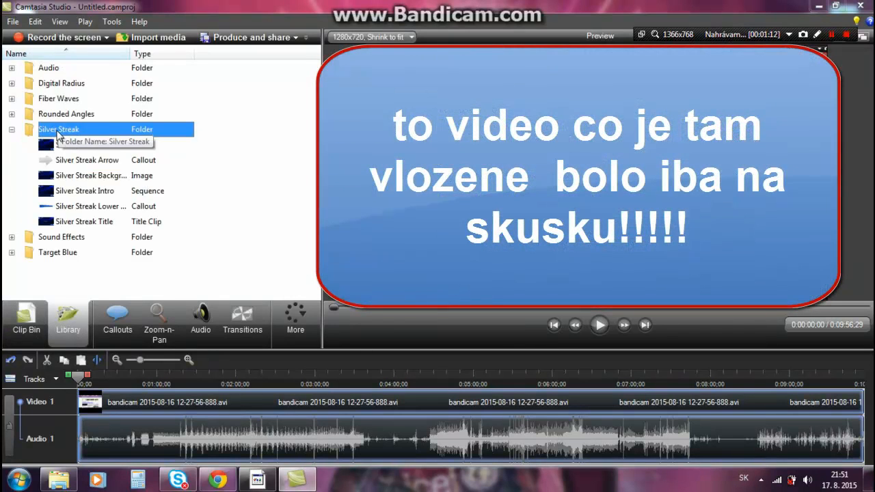
{"action": "left_click", "coordinate": [117, 194]}
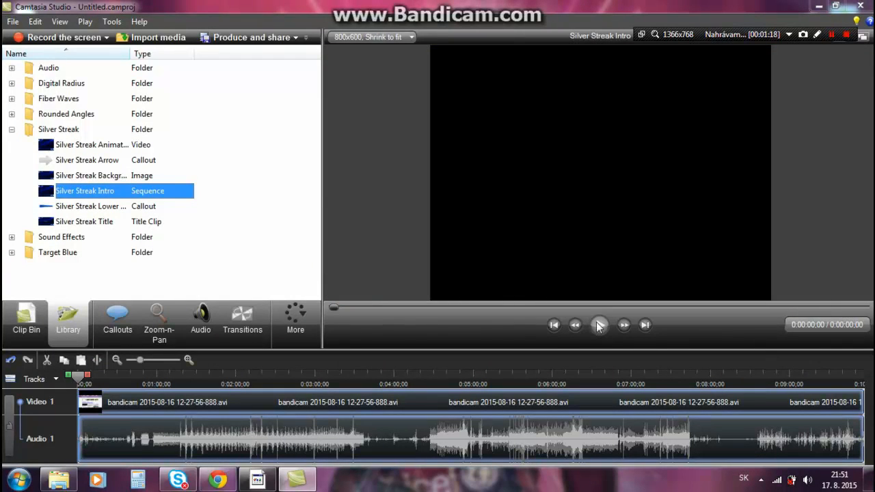
{"action": "left_click", "coordinate": [598, 326]}
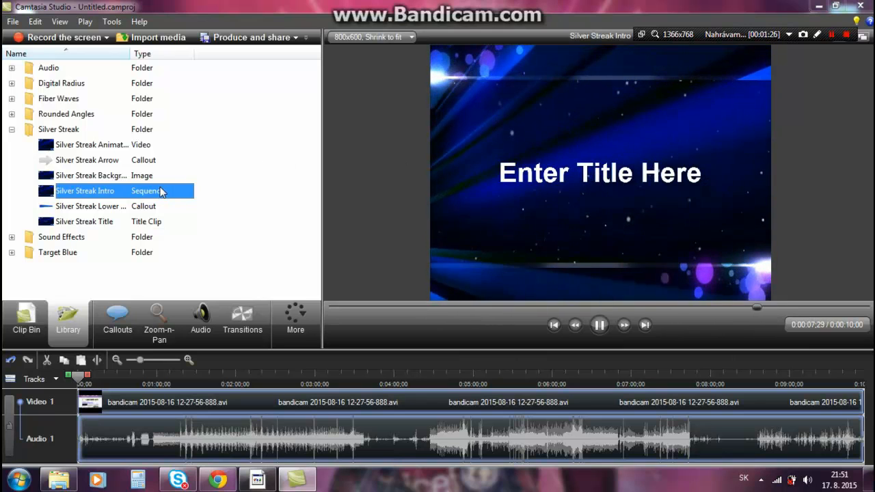
{"action": "left_click", "coordinate": [125, 206]}
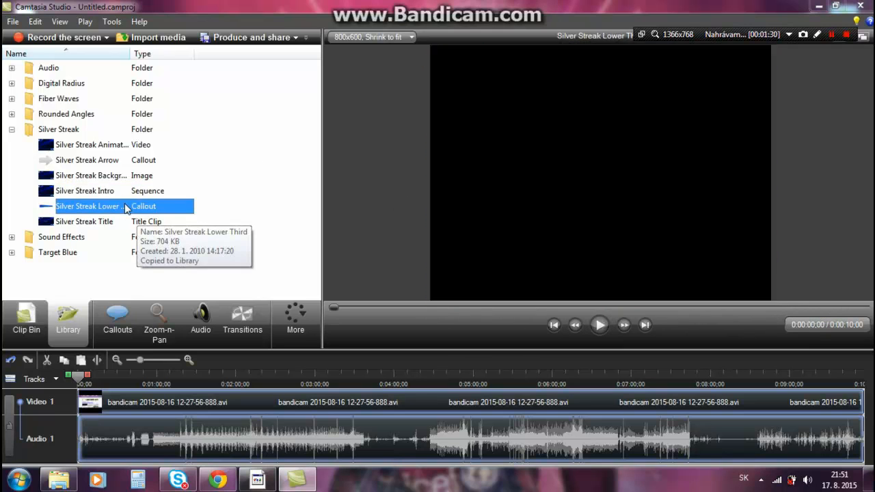
{"action": "left_click", "coordinate": [130, 197]}
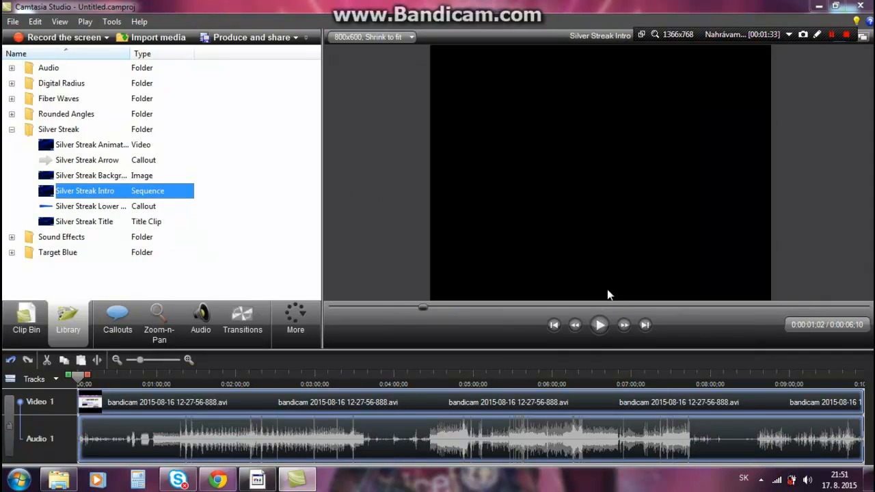
{"action": "left_click", "coordinate": [598, 327]}
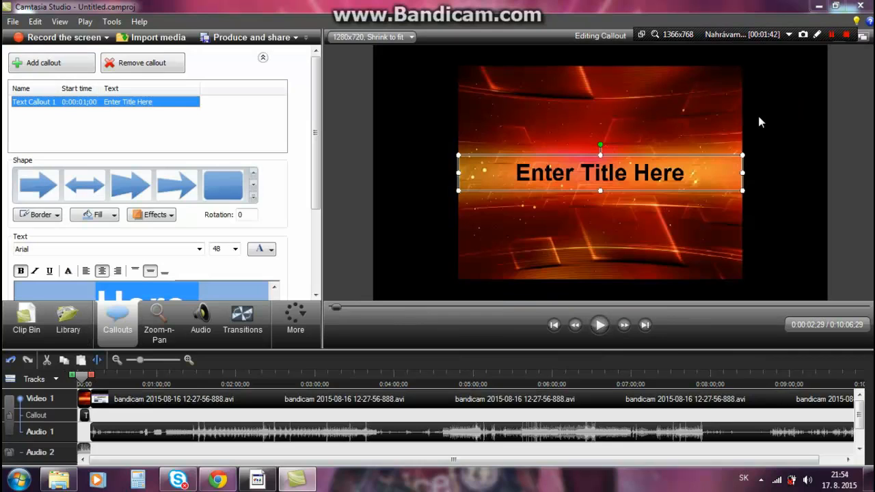
Step: Locate the Rounded Angles Intro sequence in the Library and play the timeline from the beginning
{"action": "left_click", "coordinate": [68, 321]}
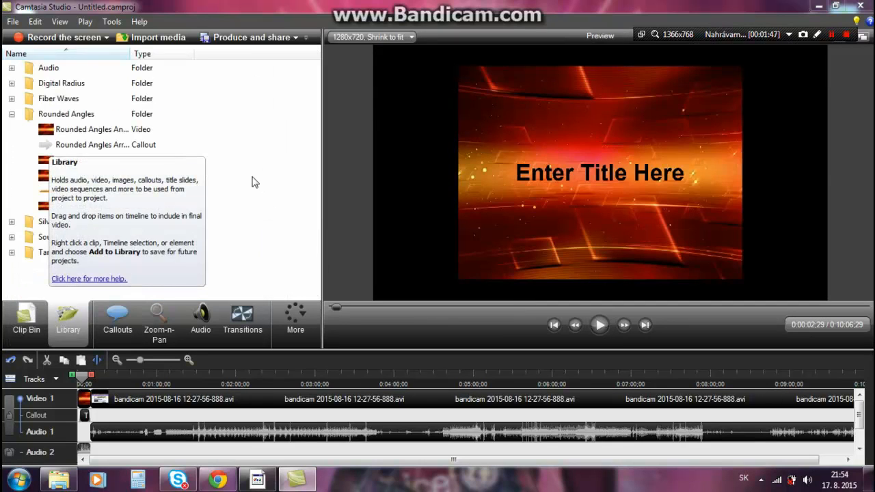
{"action": "left_click", "coordinate": [264, 158]}
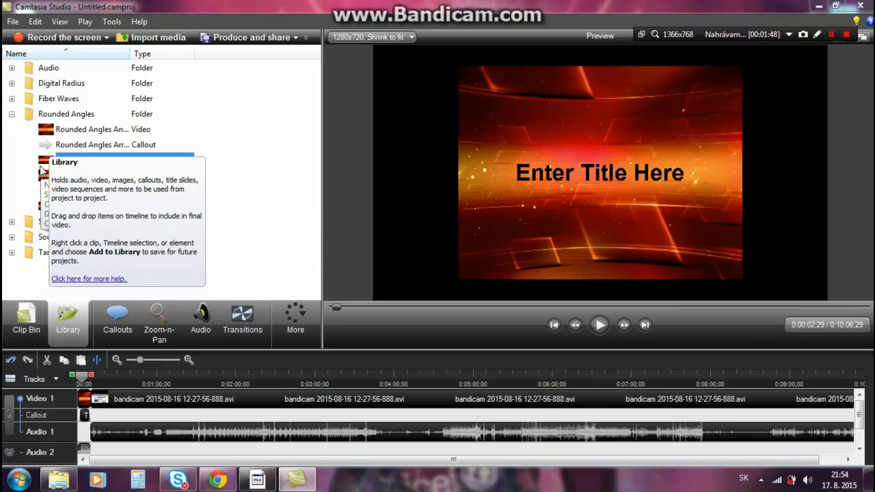
{"action": "left_click", "coordinate": [122, 160]}
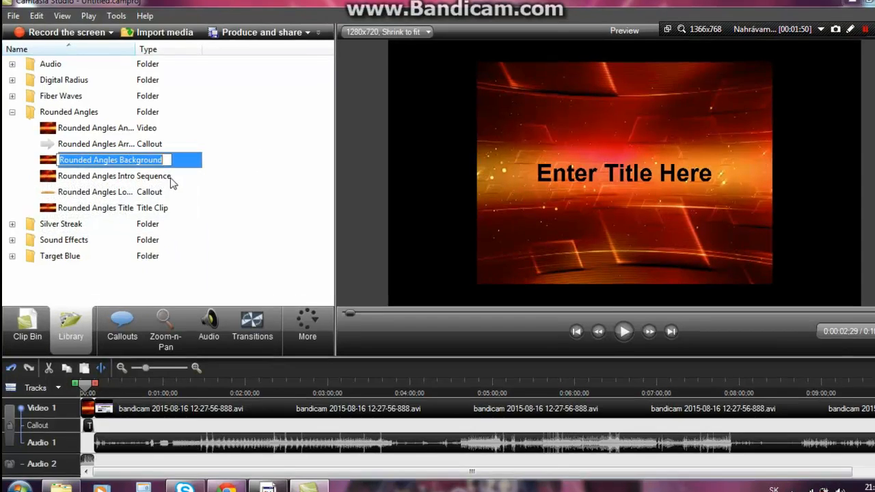
{"action": "left_click", "coordinate": [152, 176]}
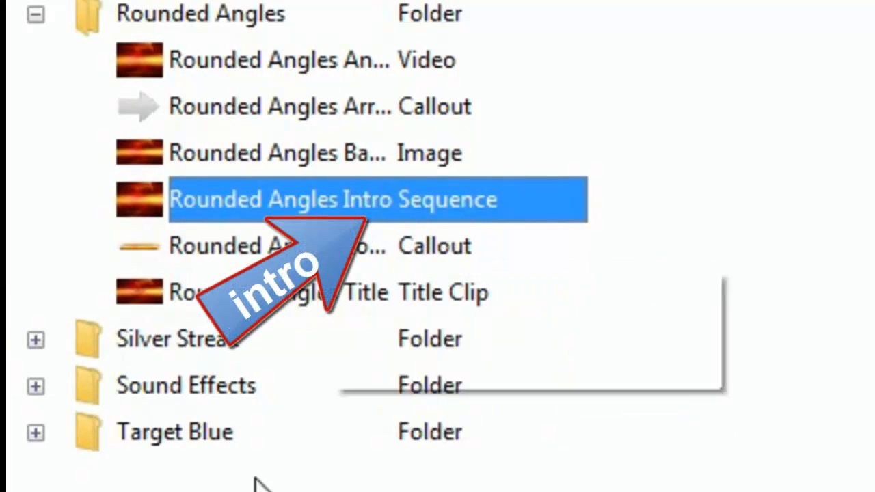
{"action": "left_click_drag", "start_coordinate": [239, 206], "coordinate": [81, 374]}
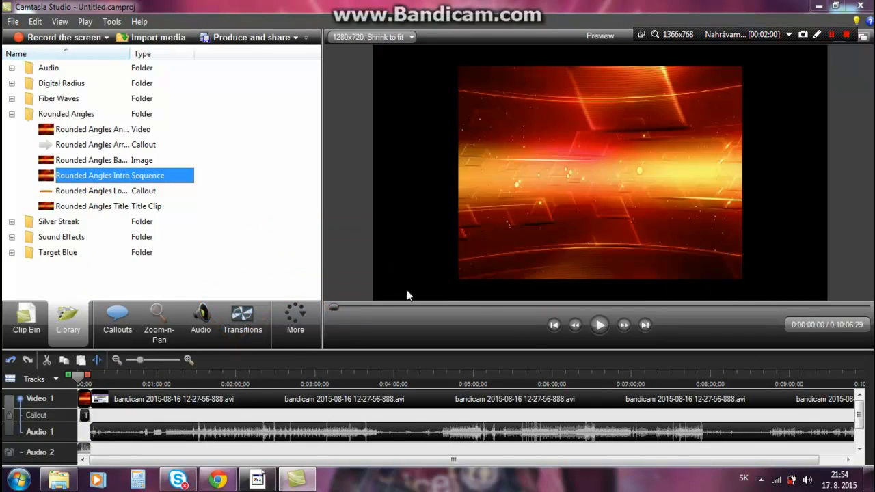
{"action": "left_click", "coordinate": [600, 326]}
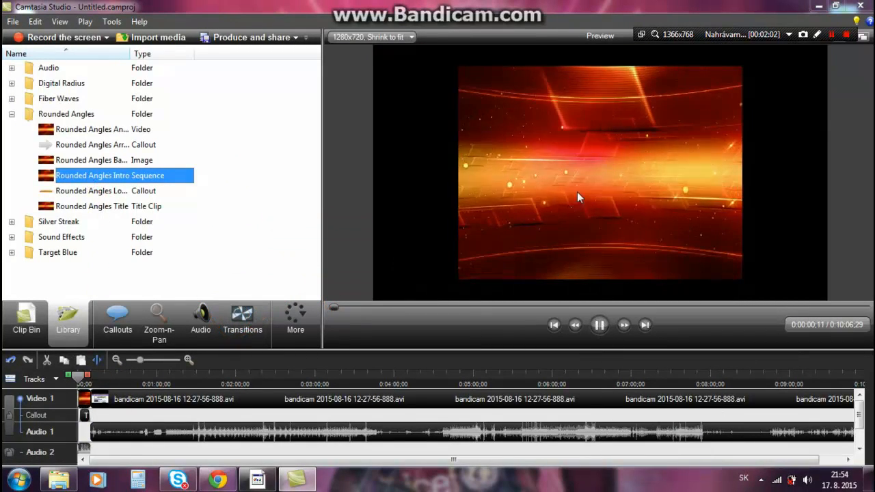
Step: Replace the "Enter Title Here" text of the intro's title callout with "StudioGroundTV"
{"action": "left_click", "coordinate": [570, 171]}
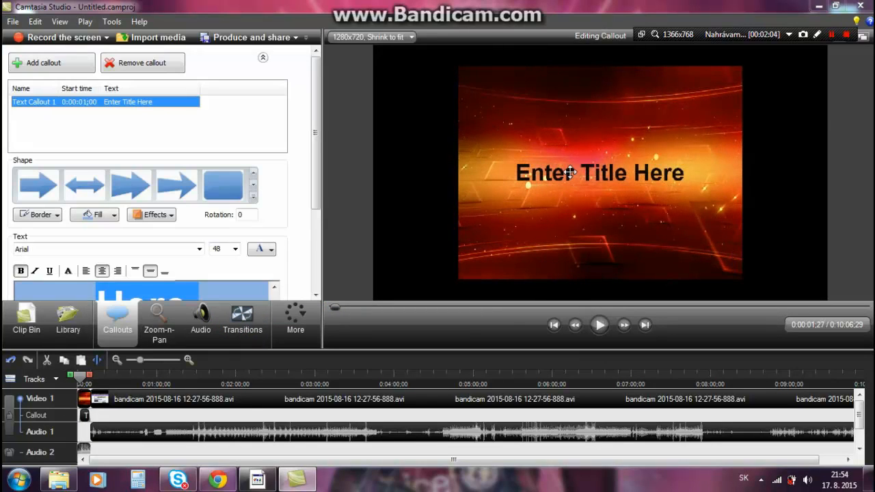
{"action": "left_click", "coordinate": [599, 169]}
{"action": "left_click", "coordinate": [691, 181]}
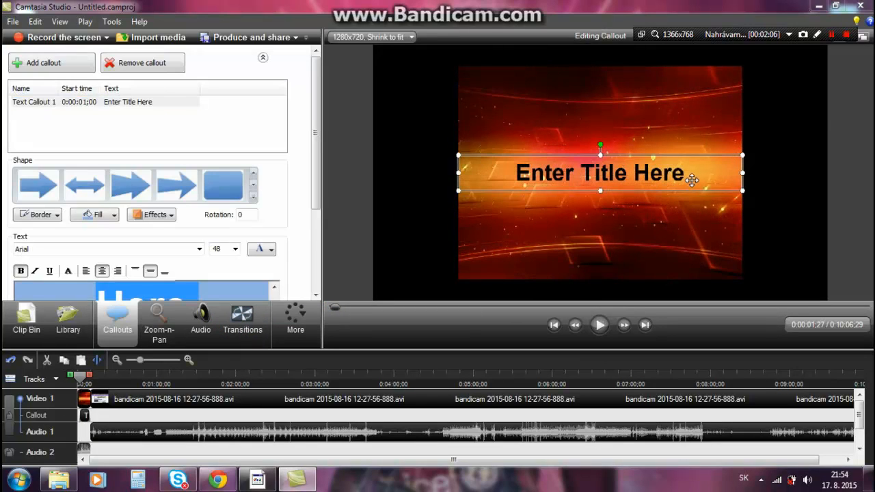
{"action": "left_click_drag", "start_coordinate": [216, 287], "coordinate": [105, 287]}
{"action": "key", "text": "BackSpace"}
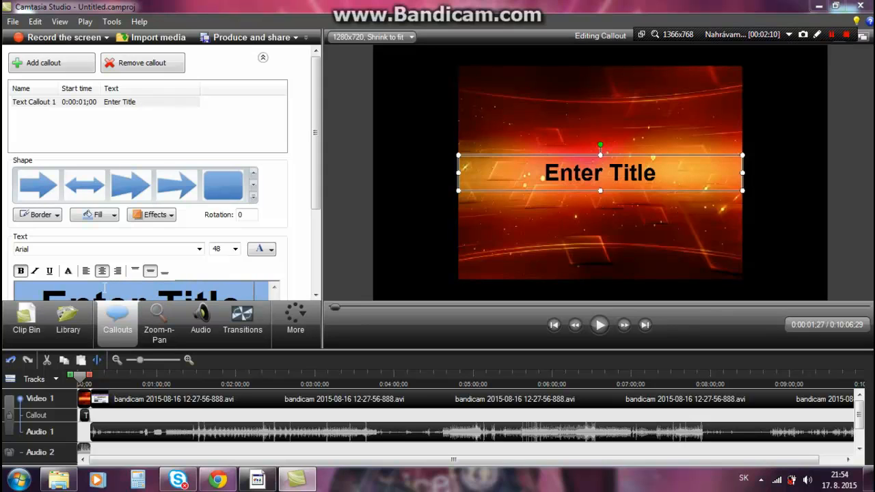
{"action": "key", "text": "BackSpace"}
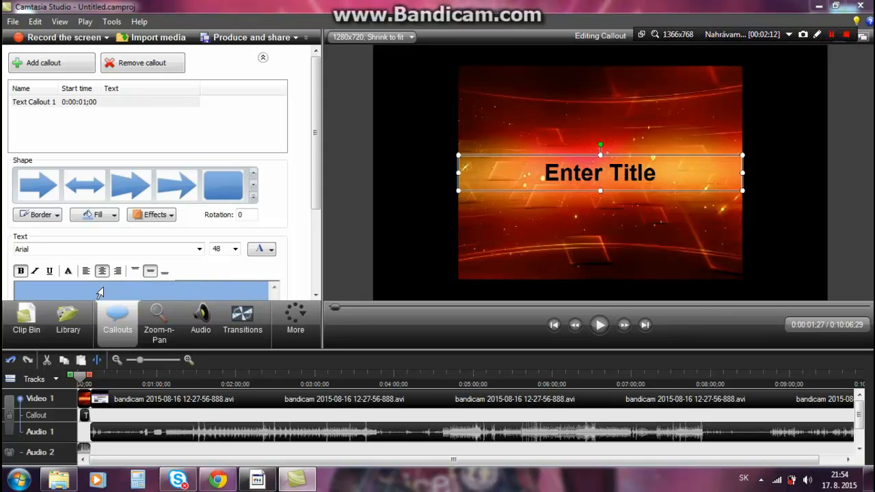
{"action": "type", "text": "S"}
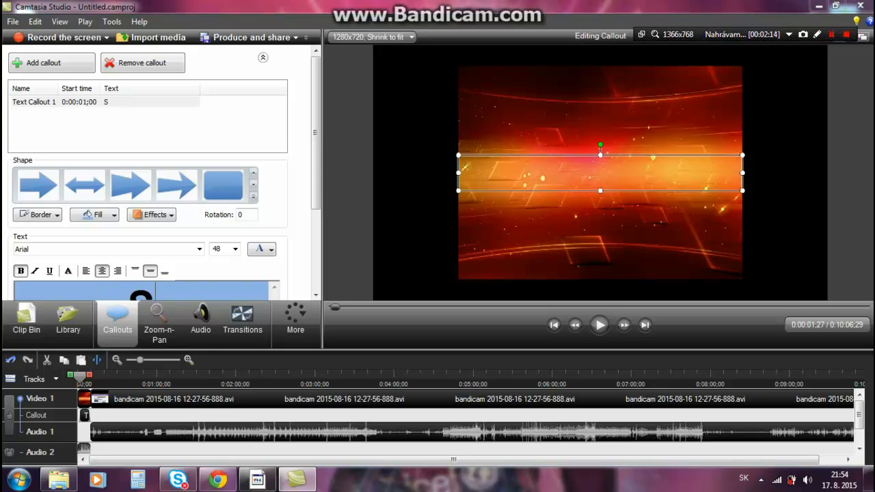
{"action": "type", "text": "tudio"}
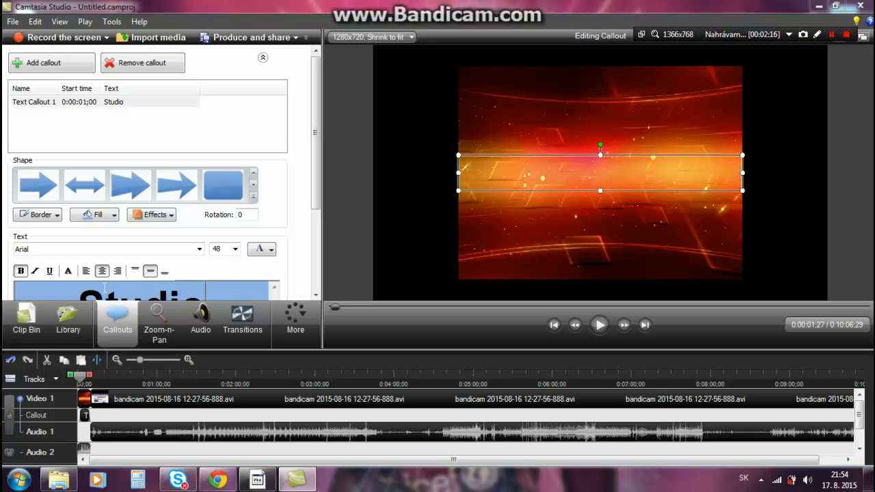
{"action": "type", "text": "Gro"}
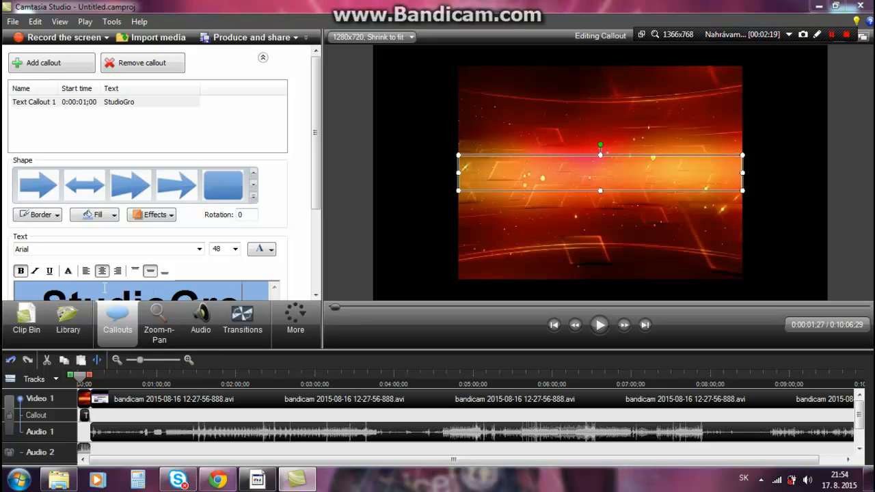
{"action": "type", "text": "undTV"}
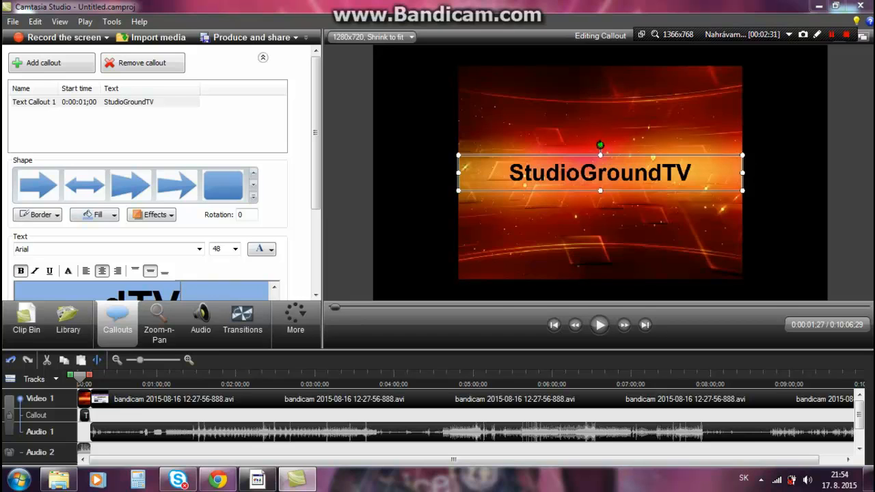
Step: Rotate the StudioGroundTV title callout to 35 degrees and set its fill and border colours to red
{"action": "left_click_drag", "start_coordinate": [600, 144], "coordinate": [585, 150]}
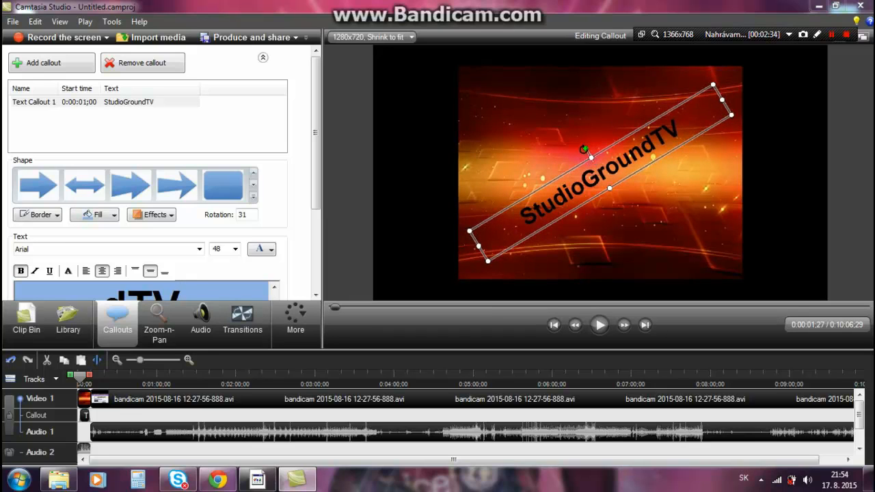
{"action": "mouse_move", "coordinate": [582, 148]}
{"action": "left_mouse_down"}
{"action": "mouse_move", "coordinate": [572, 147]}
{"action": "mouse_move", "coordinate": [593, 159]}
{"action": "left_mouse_up"}
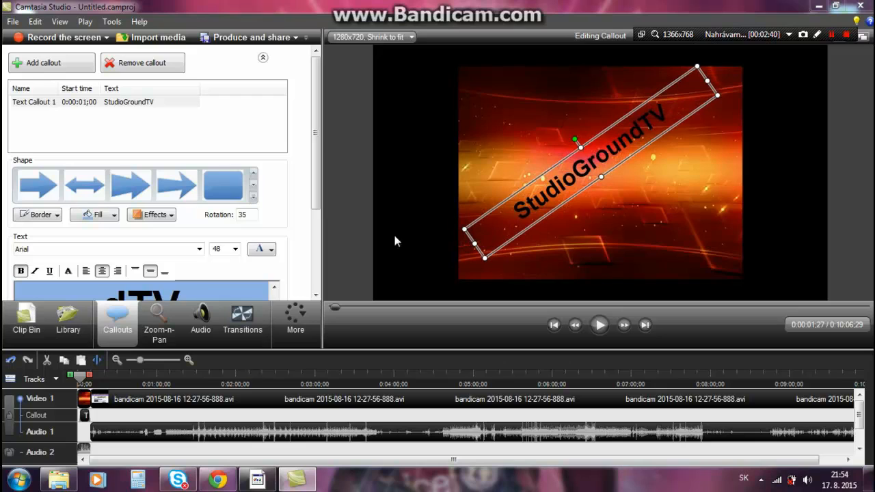
{"action": "left_click", "coordinate": [115, 215]}
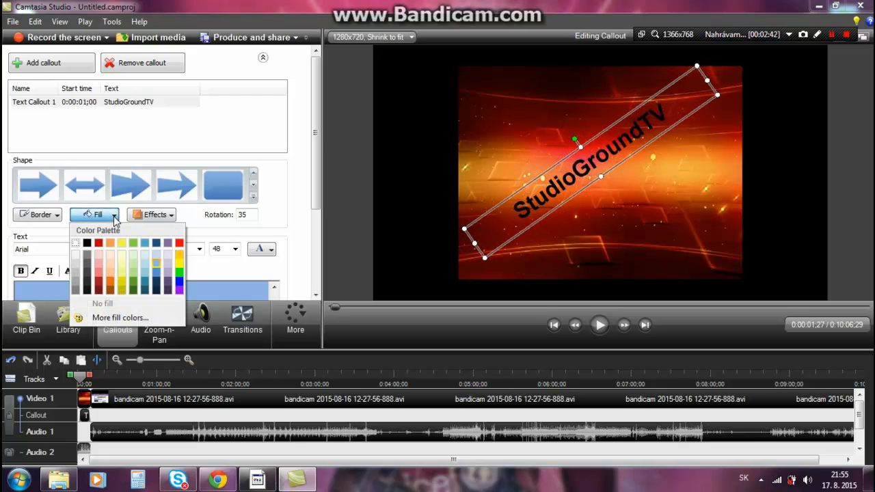
{"action": "left_click", "coordinate": [99, 244]}
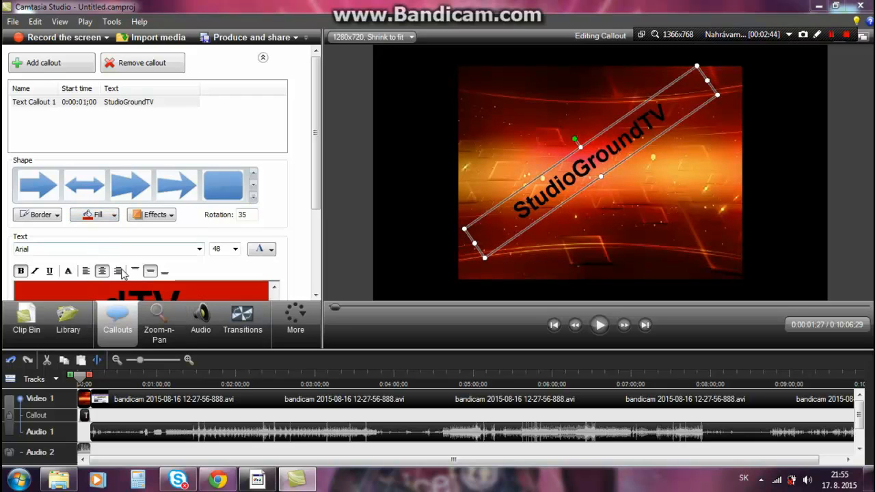
{"action": "left_click", "coordinate": [169, 216]}
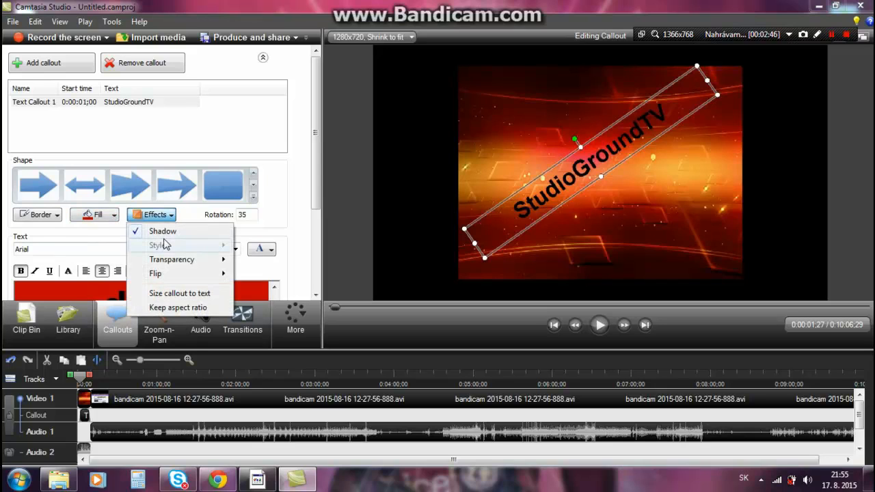
{"action": "left_click", "coordinate": [45, 217]}
{"action": "left_click", "coordinate": [42, 244]}
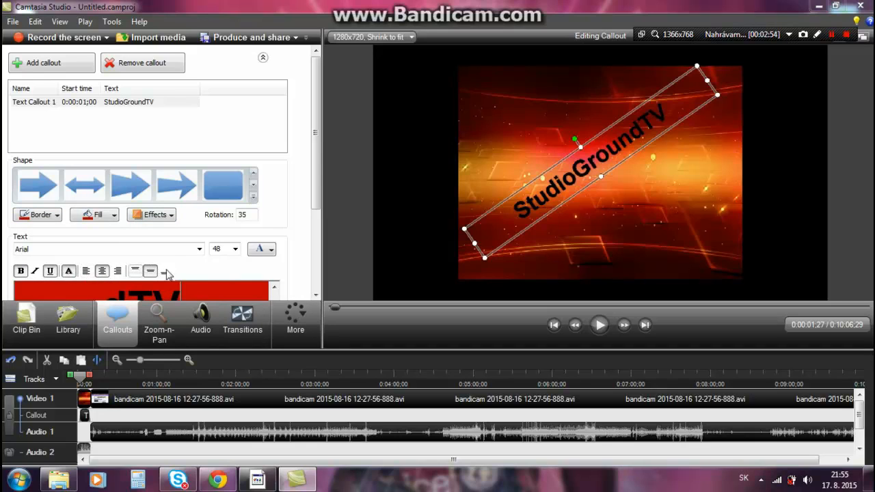
Step: Try to set the StudioGroundTV title's font size to 26 and its font to Calibri Light
{"action": "left_click", "coordinate": [234, 249]}
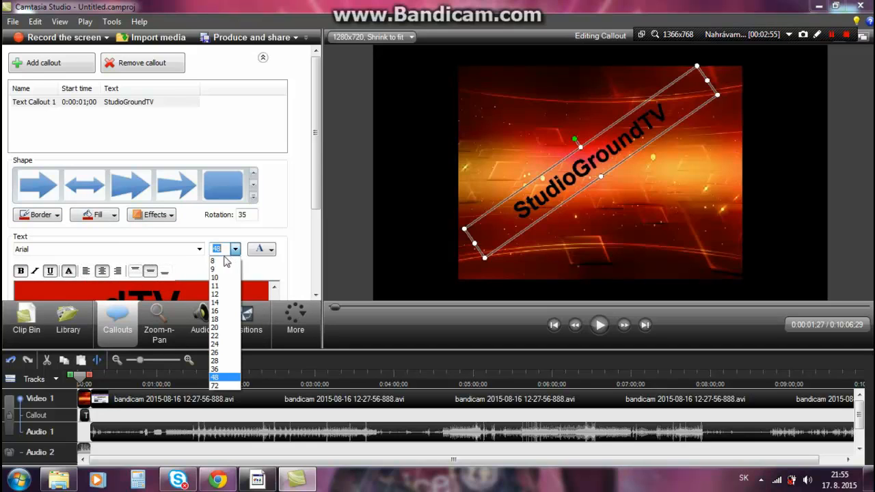
{"action": "left_click", "coordinate": [217, 352]}
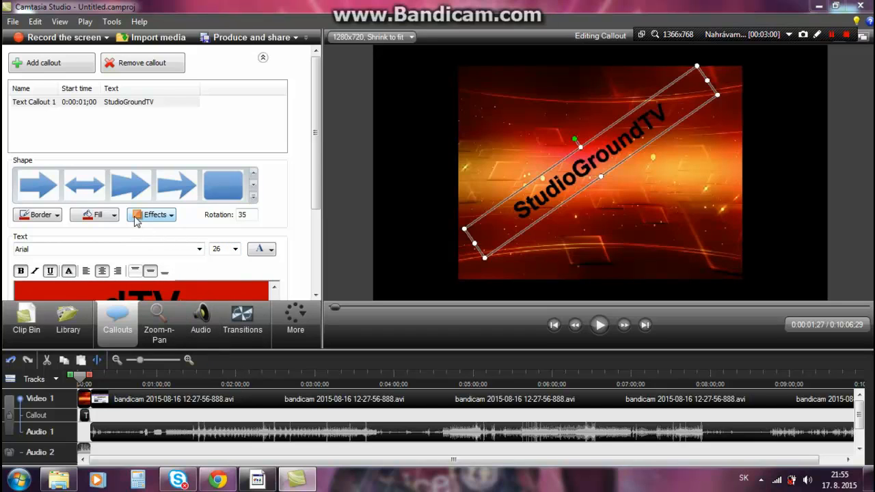
{"action": "left_click", "coordinate": [61, 247]}
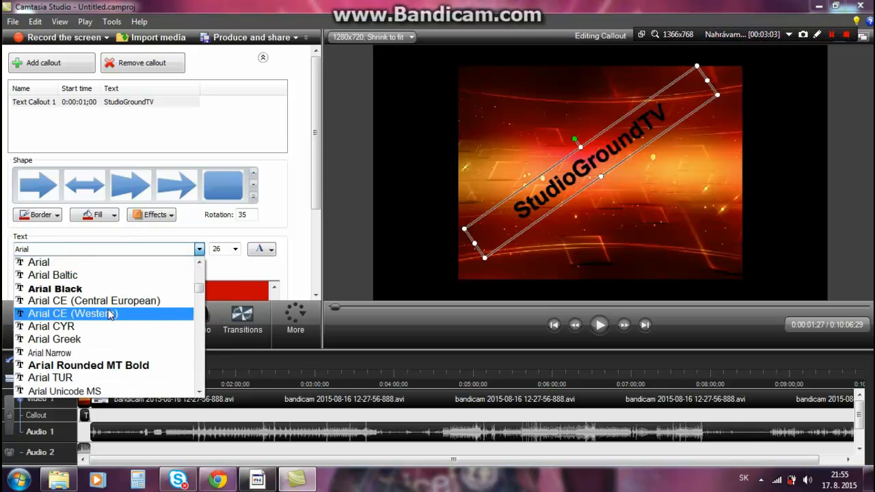
{"action": "scroll", "coordinate": [122, 345], "scroll_direction": "down", "scroll_amount": 5}
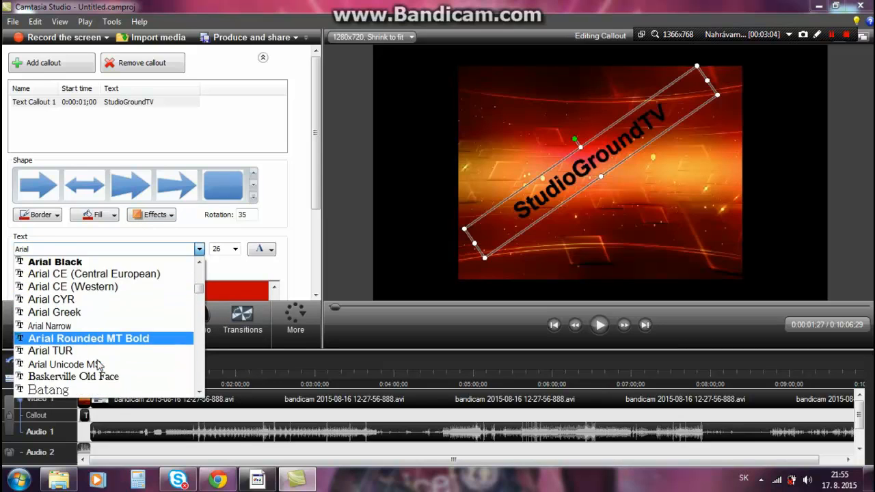
{"action": "scroll", "coordinate": [122, 345], "scroll_direction": "down", "scroll_amount": 2}
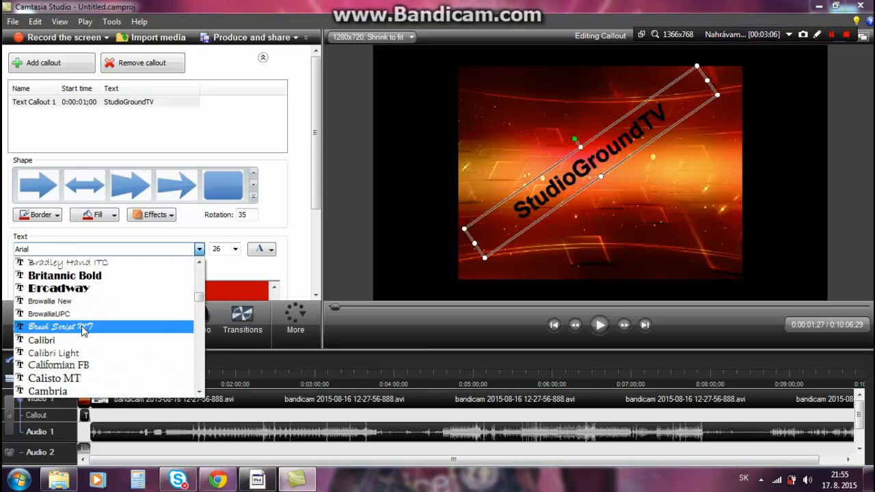
{"action": "left_click", "coordinate": [102, 326]}
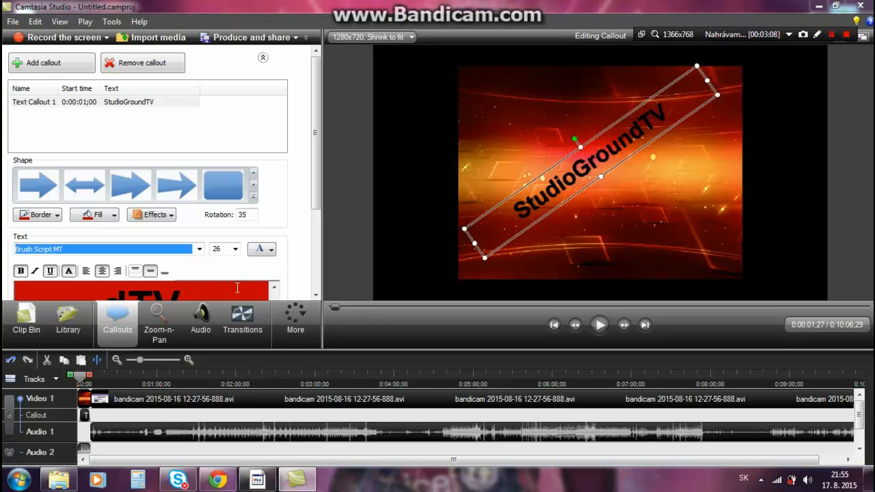
{"action": "scroll", "coordinate": [238, 288], "scroll_direction": "down", "scroll_amount": 2}
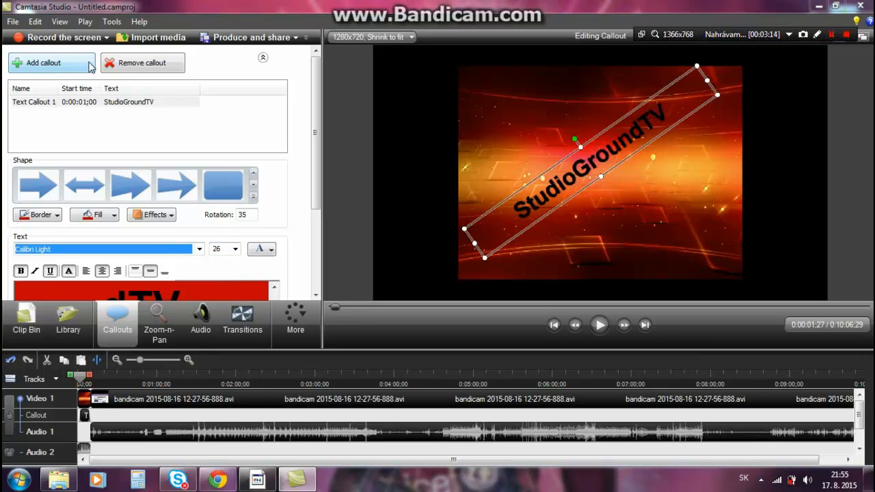
Step: Add a second text callout over the intro and remove it again
{"action": "left_click", "coordinate": [69, 64]}
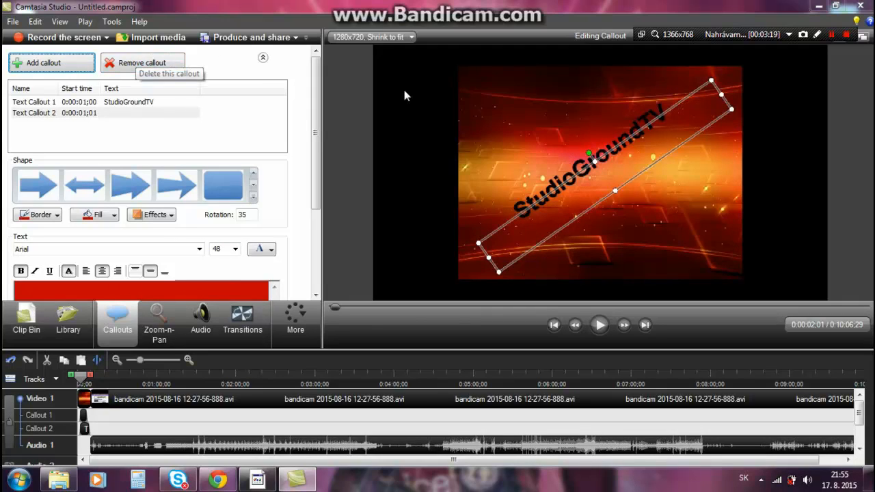
{"action": "left_click", "coordinate": [119, 63]}
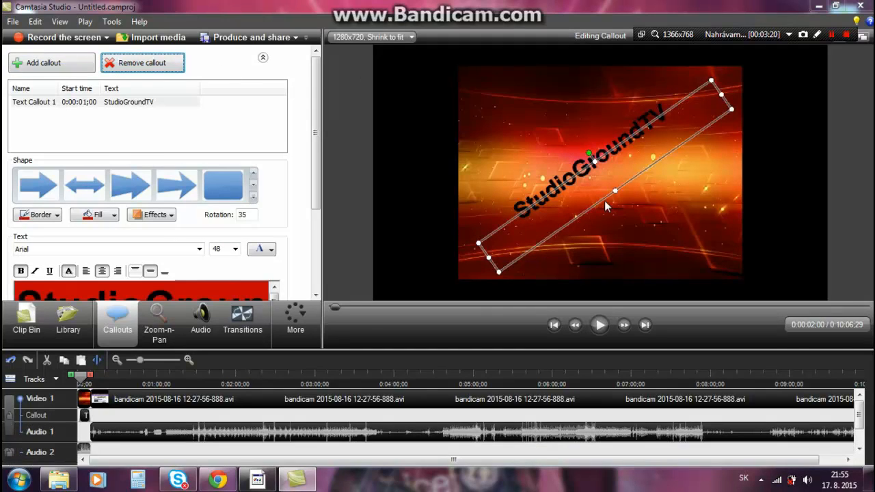
{"action": "left_click_drag", "start_coordinate": [575, 237], "coordinate": [542, 243]}
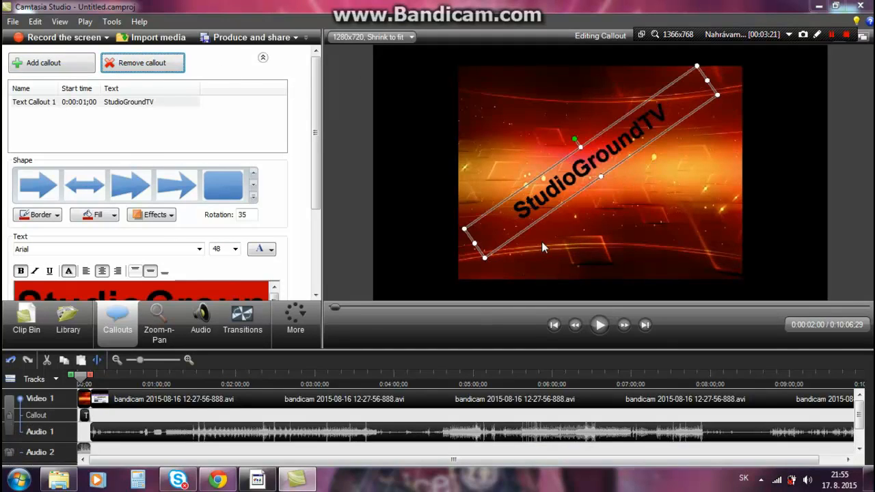
Step: Preview the intro with its title by playing the timeline from the beginning to about 10 seconds
{"action": "left_click", "coordinate": [332, 308]}
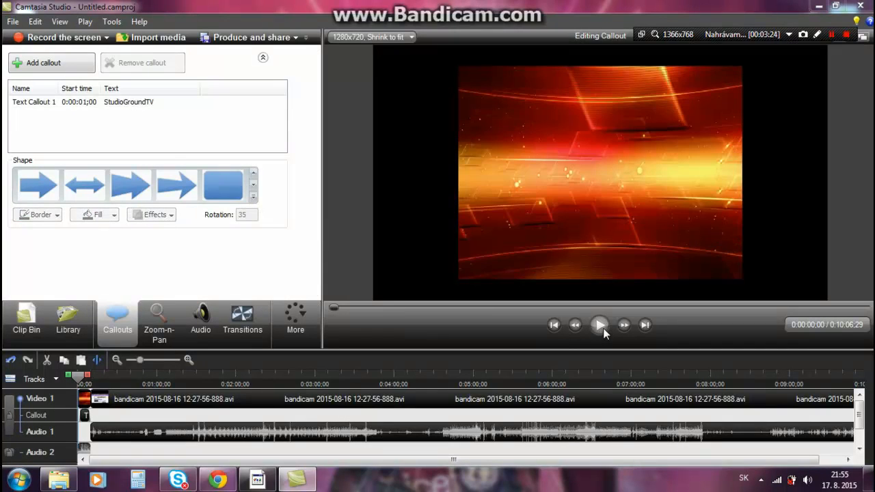
{"action": "left_click", "coordinate": [602, 328]}
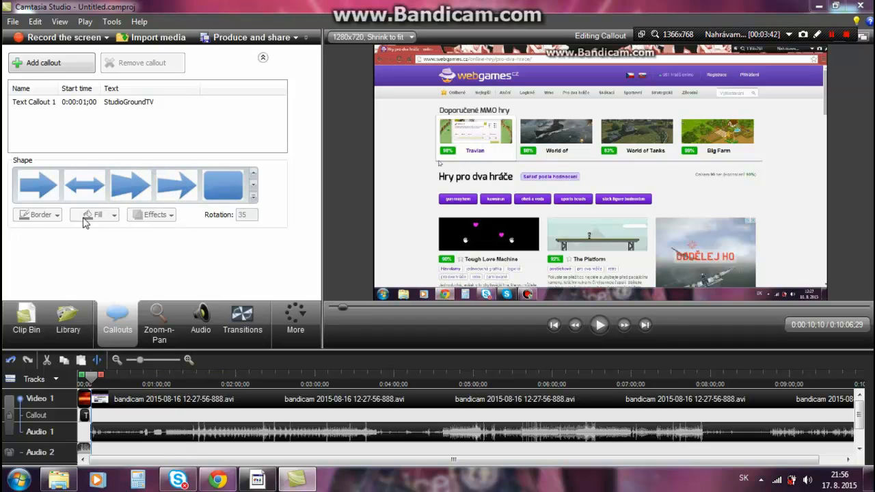
Step: Add a red wide arrow callout at 0:00:10;10, shorten it, rotate it to 48 degrees and aim it at the webgames logo
{"action": "left_click", "coordinate": [148, 195]}
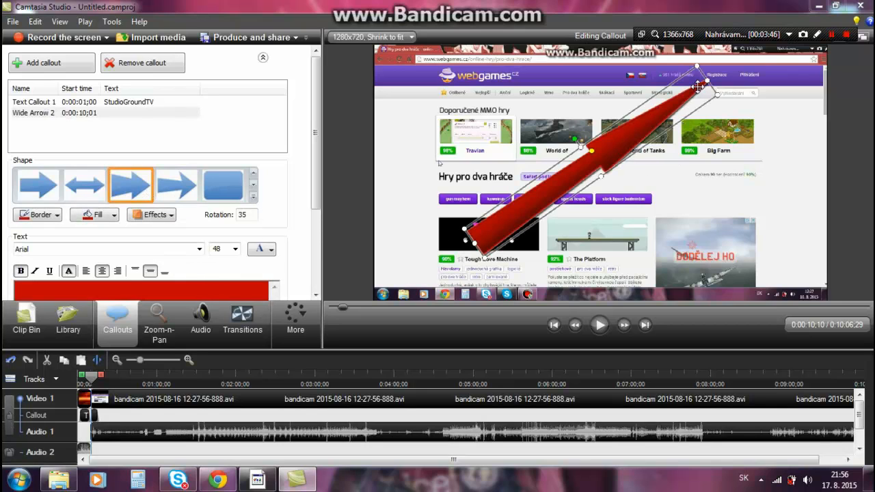
{"action": "left_click_drag", "start_coordinate": [702, 83], "coordinate": [605, 153]}
{"action": "left_click_drag", "start_coordinate": [521, 176], "coordinate": [444, 207]}
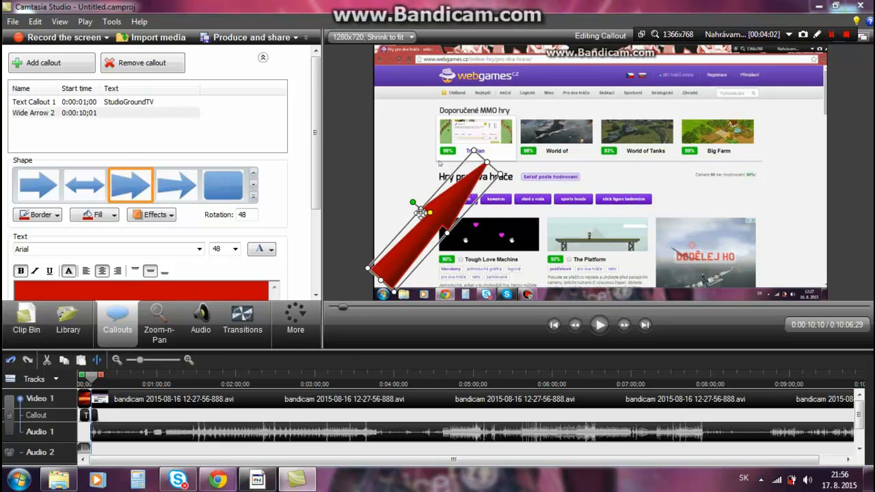
{"action": "left_click_drag", "start_coordinate": [423, 235], "coordinate": [427, 166]}
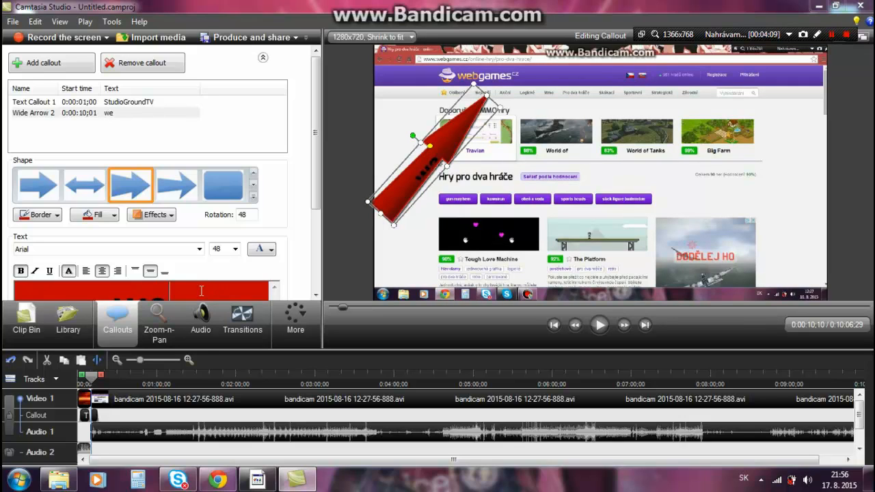
Step: Label the wide arrow "webgames" and enlarge it to about 485 x 157 so the text fits
{"action": "type", "text": "bgames"}
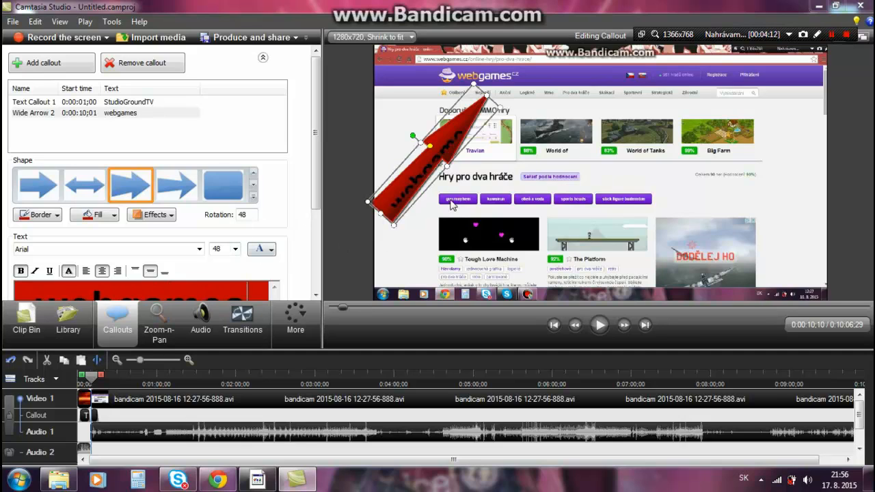
{"action": "left_click_drag", "start_coordinate": [445, 164], "coordinate": [461, 179]}
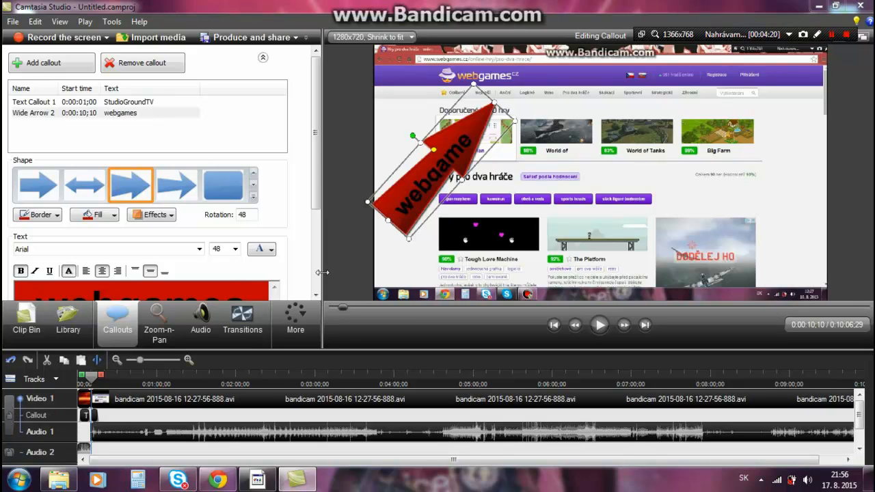
{"action": "type", "text": "s"}
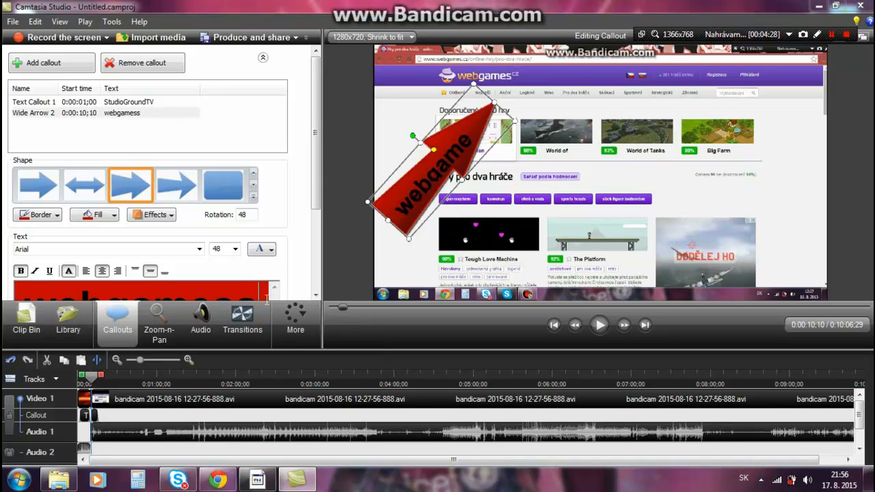
{"action": "scroll", "coordinate": [263, 219], "scroll_direction": "down", "scroll_amount": 3}
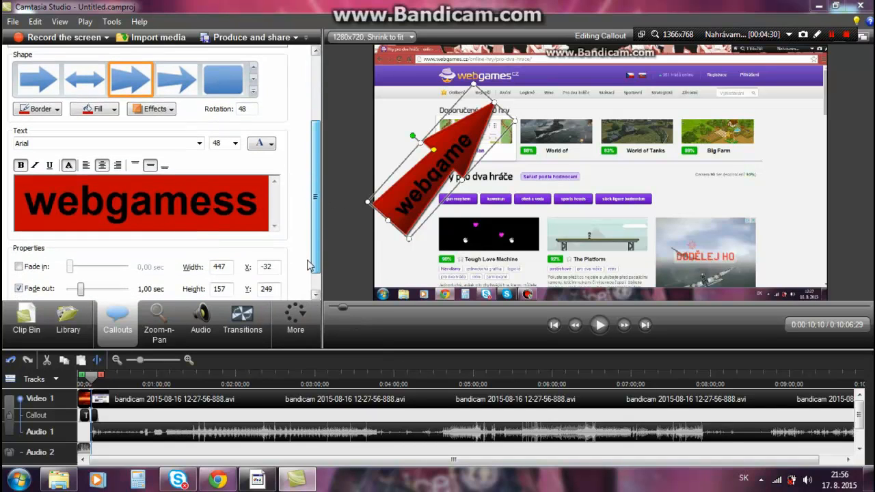
{"action": "key", "text": "BackSpace"}
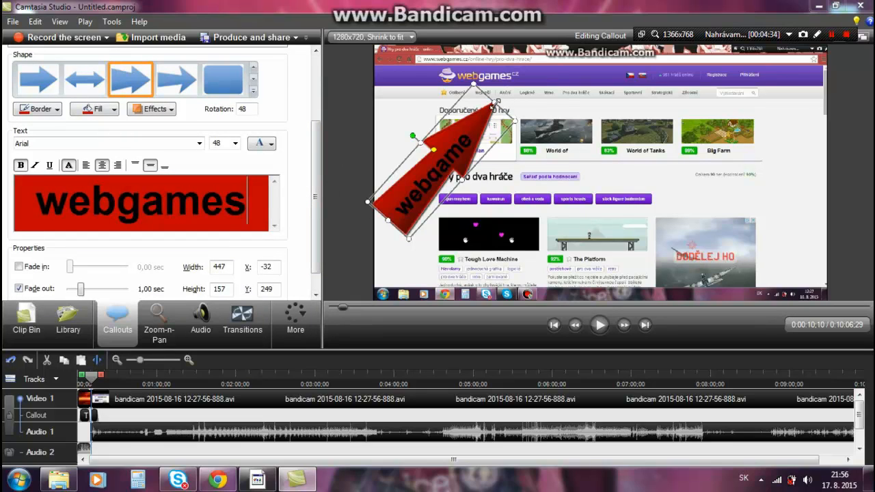
{"action": "mouse_move", "coordinate": [497, 101]}
{"action": "left_mouse_down"}
{"action": "mouse_move", "coordinate": [511, 108]}
{"action": "mouse_move", "coordinate": [504, 91]}
{"action": "left_mouse_up"}
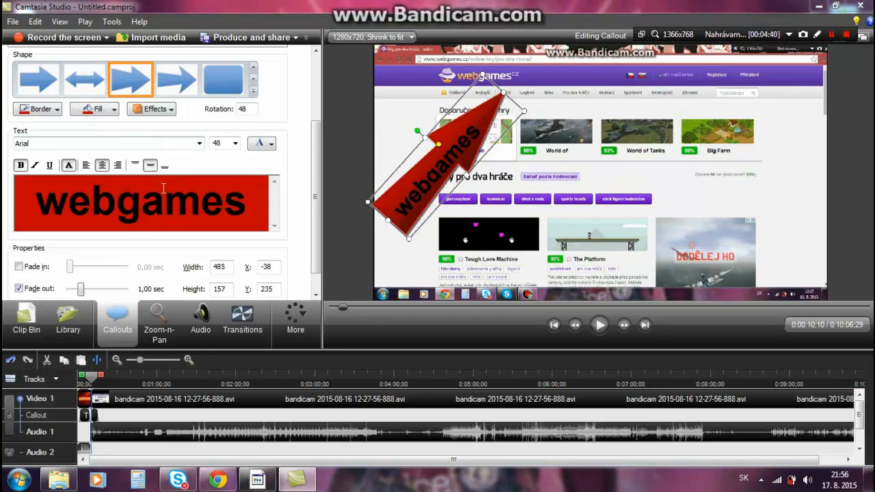
{"action": "left_click_drag", "start_coordinate": [317, 199], "coordinate": [307, 112]}
{"action": "left_click", "coordinate": [39, 63]}
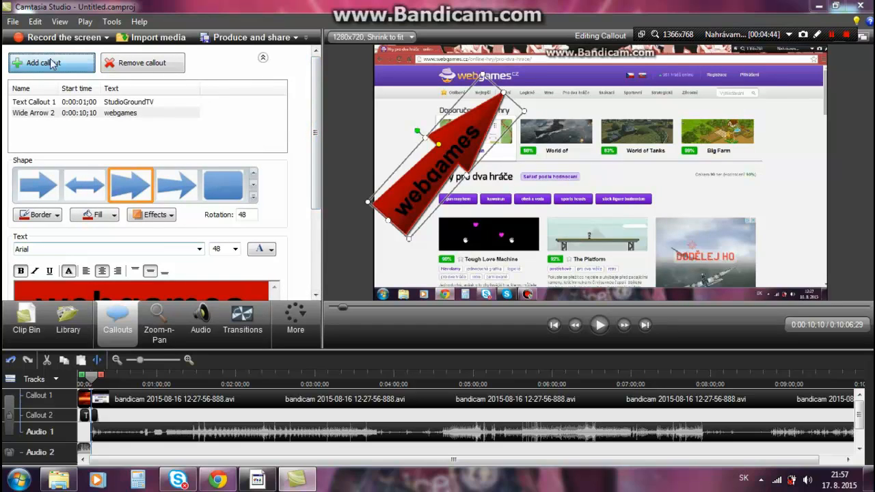
{"action": "left_click", "coordinate": [140, 63]}
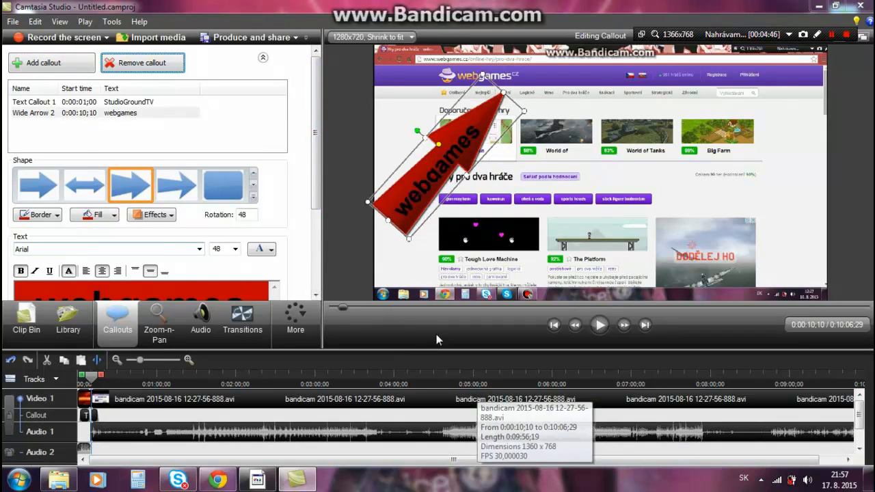
Step: Preview the intro and the webgames arrow callout by playing the timeline from the beginning to about 18 seconds
{"action": "left_click", "coordinate": [334, 307]}
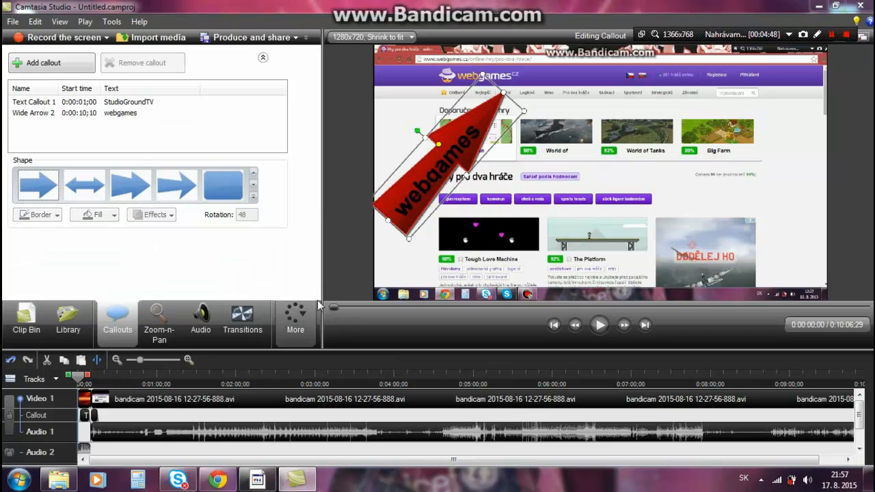
{"action": "left_click", "coordinate": [594, 324]}
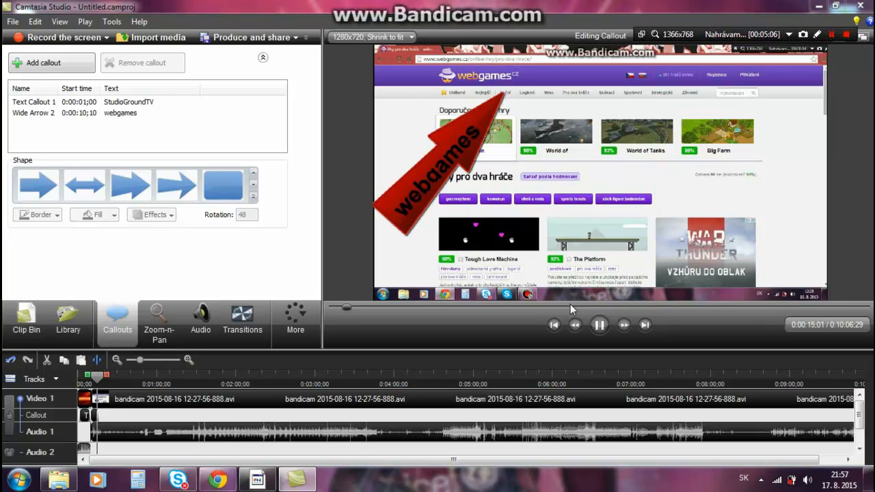
{"action": "left_click", "coordinate": [599, 326]}
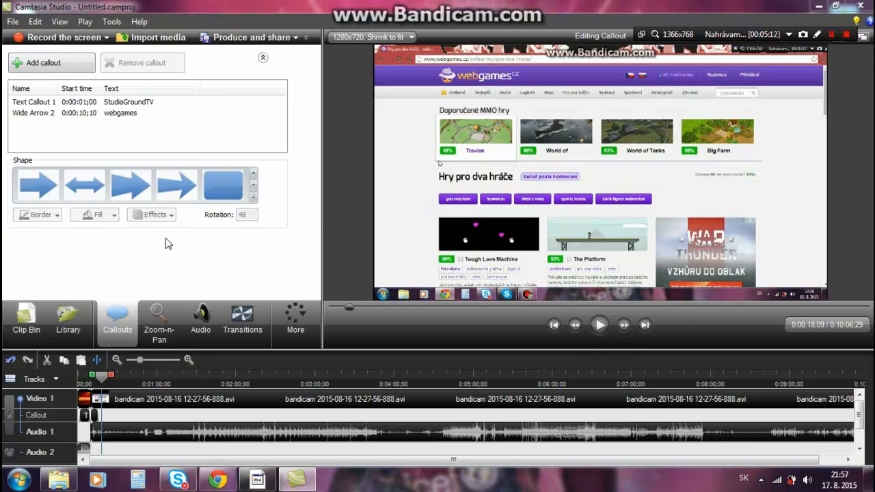
Step: Add a zoom keyframe at 0:00:18;09, try about 179% on the page's upper-right area, and return the scale to 93%
{"action": "left_click", "coordinate": [173, 321]}
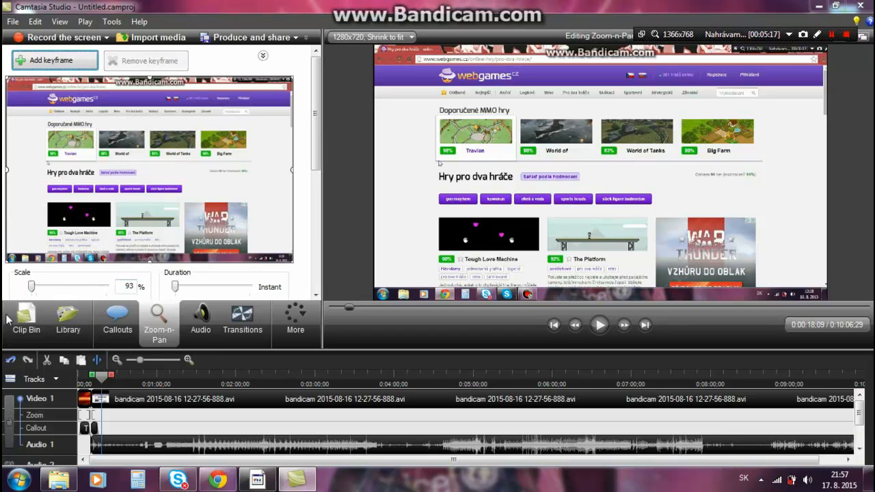
{"action": "left_click_drag", "start_coordinate": [30, 291], "coordinate": [22, 291]}
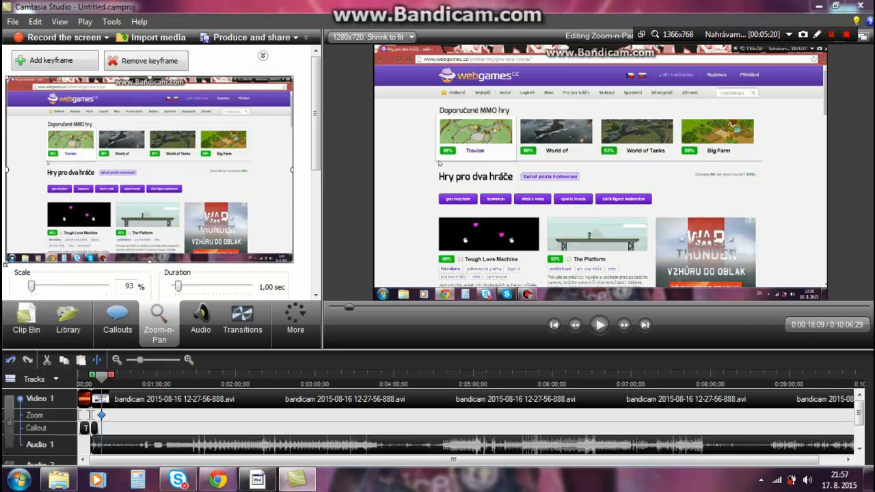
{"action": "left_click_drag", "start_coordinate": [7, 262], "coordinate": [185, 171]}
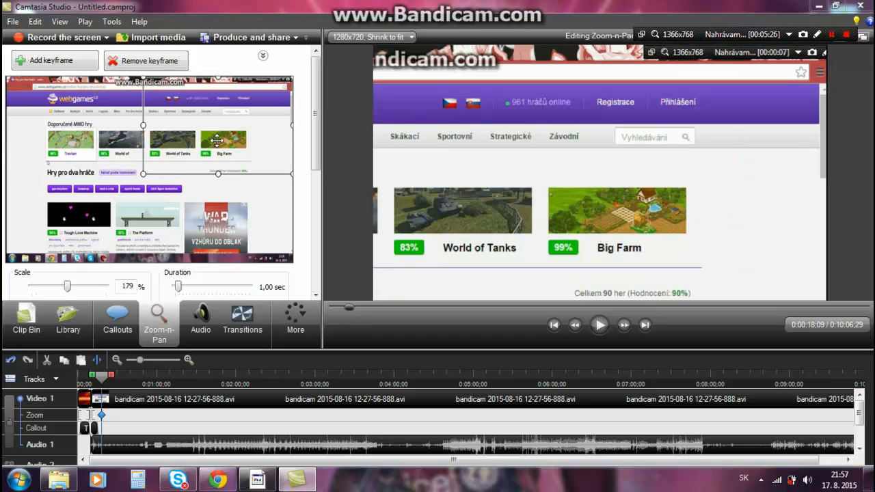
{"action": "mouse_move", "coordinate": [216, 140]}
{"action": "left_mouse_down"}
{"action": "mouse_move", "coordinate": [102, 152]}
{"action": "mouse_move", "coordinate": [70, 149]}
{"action": "mouse_move", "coordinate": [62, 135]}
{"action": "mouse_move", "coordinate": [107, 177]}
{"action": "mouse_move", "coordinate": [219, 194]}
{"action": "mouse_move", "coordinate": [176, 140]}
{"action": "mouse_move", "coordinate": [214, 147]}
{"action": "mouse_move", "coordinate": [136, 191]}
{"action": "mouse_move", "coordinate": [198, 160]}
{"action": "mouse_move", "coordinate": [221, 132]}
{"action": "left_mouse_up"}
{"action": "left_click_drag", "start_coordinate": [68, 286], "coordinate": [21, 289]}
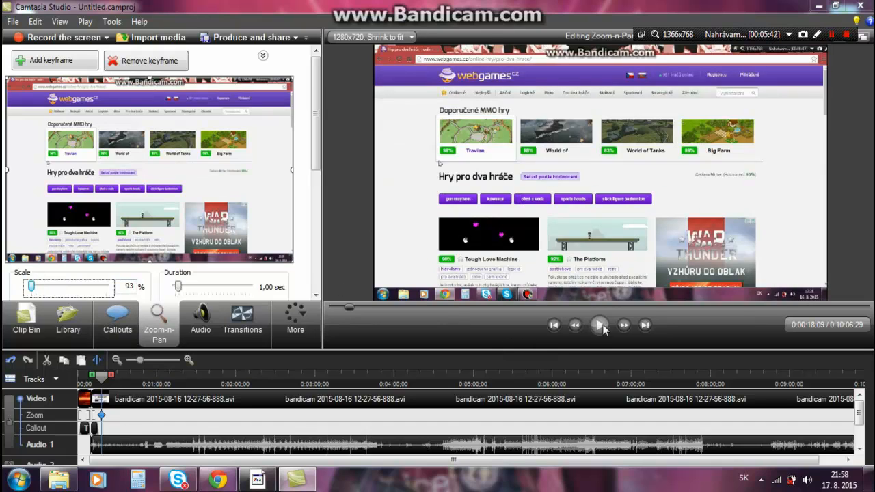
Step: Enable volume leveling with medium volume variation and preview the leveled audio from about 0:00:43
{"action": "left_click", "coordinate": [197, 328]}
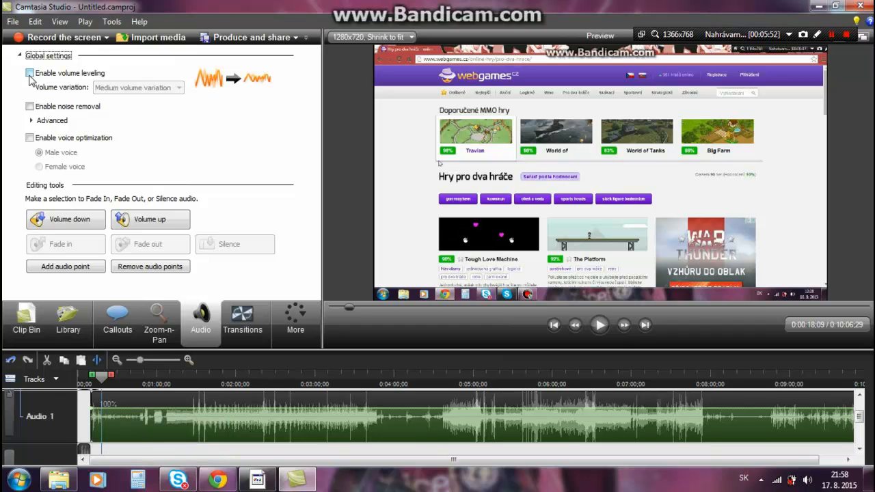
{"action": "left_click", "coordinate": [29, 73]}
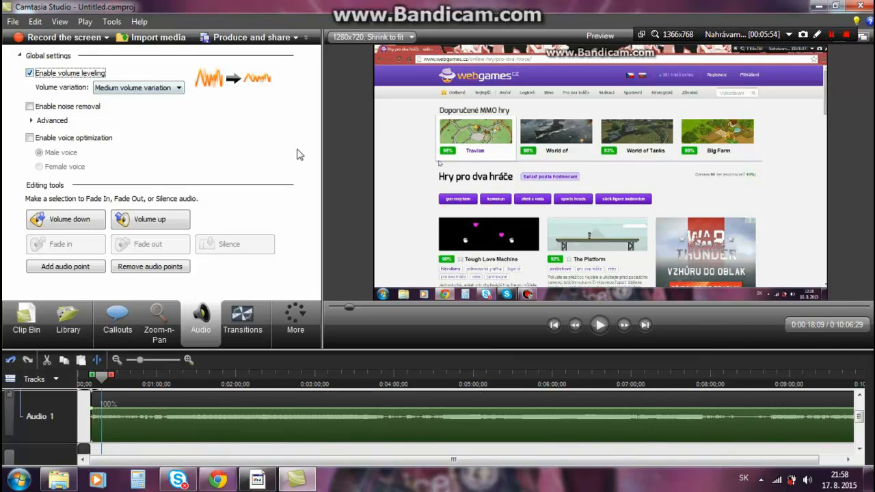
{"action": "left_click", "coordinate": [599, 325]}
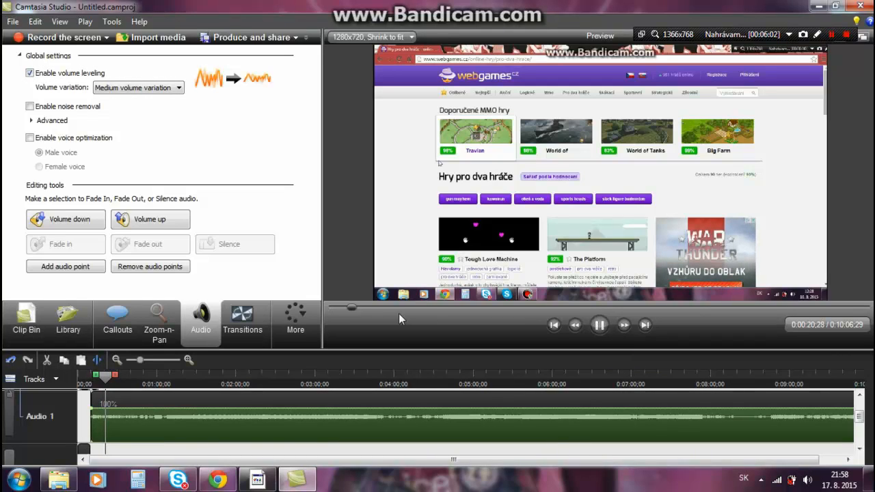
{"action": "left_click", "coordinate": [371, 306]}
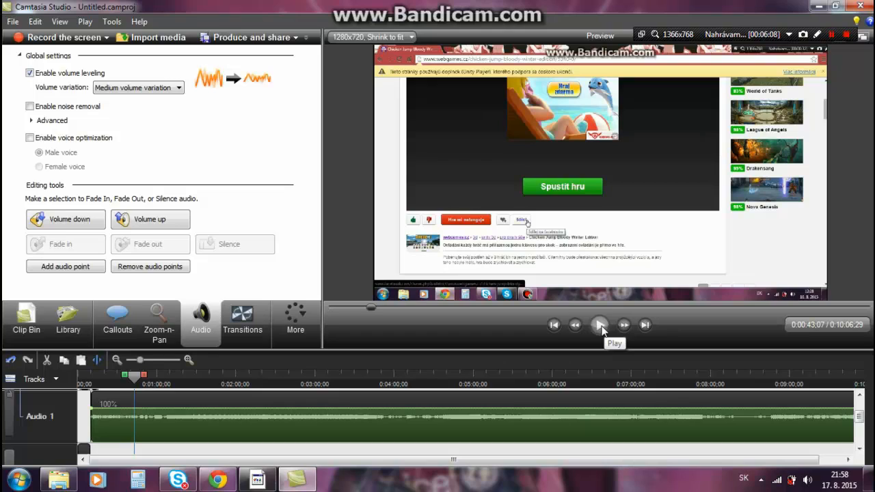
{"action": "left_click", "coordinate": [600, 326]}
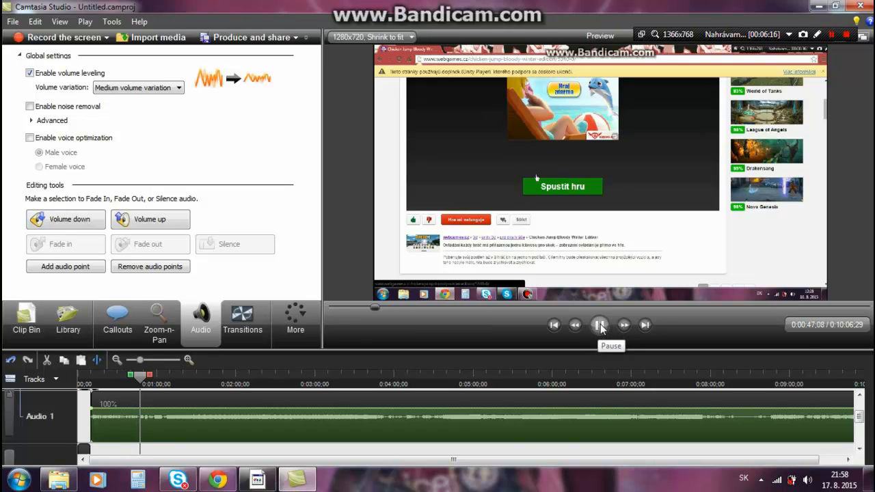
Step: Set the volume leveling to Low volume variation and stop the playback at about 0:00:57
{"action": "left_click", "coordinate": [172, 88]}
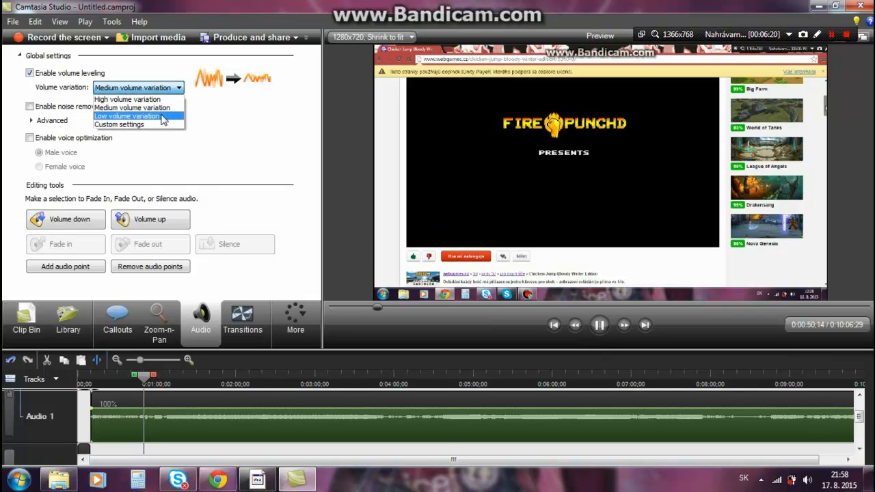
{"action": "left_click", "coordinate": [160, 117]}
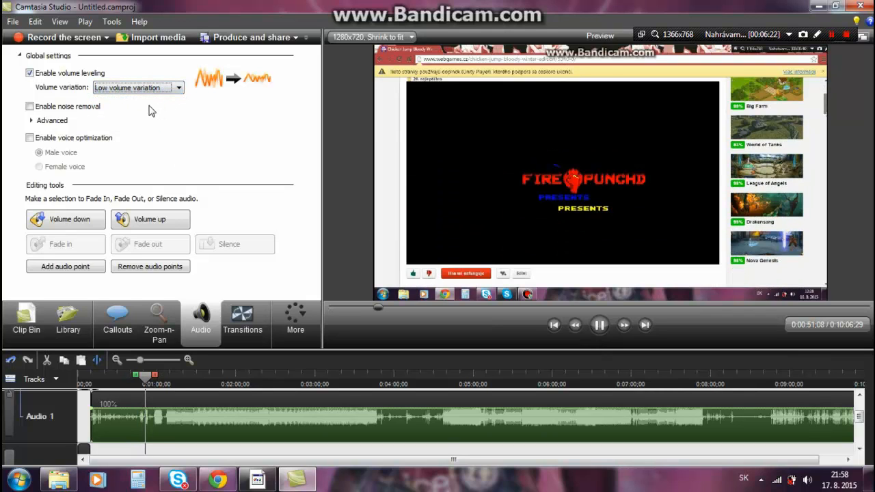
{"action": "left_click", "coordinate": [593, 324]}
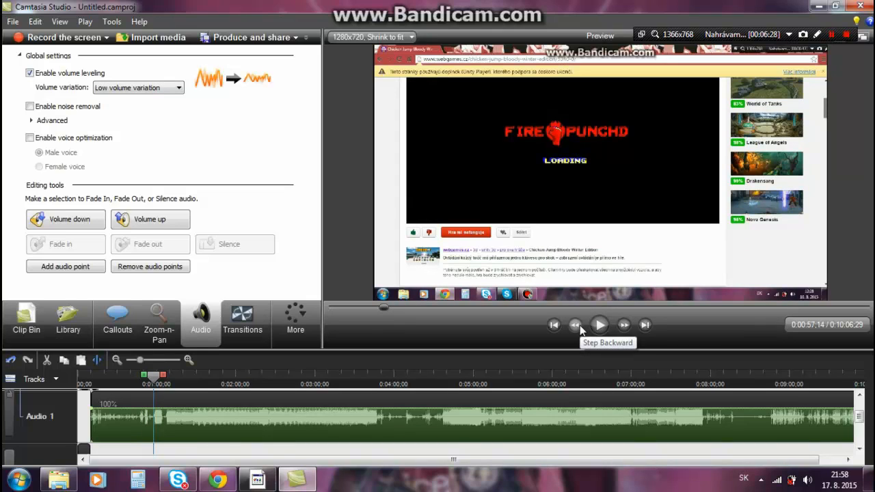
Step: Place a Gradient wipe transition between the two bandicam clips
{"action": "left_click", "coordinate": [242, 329]}
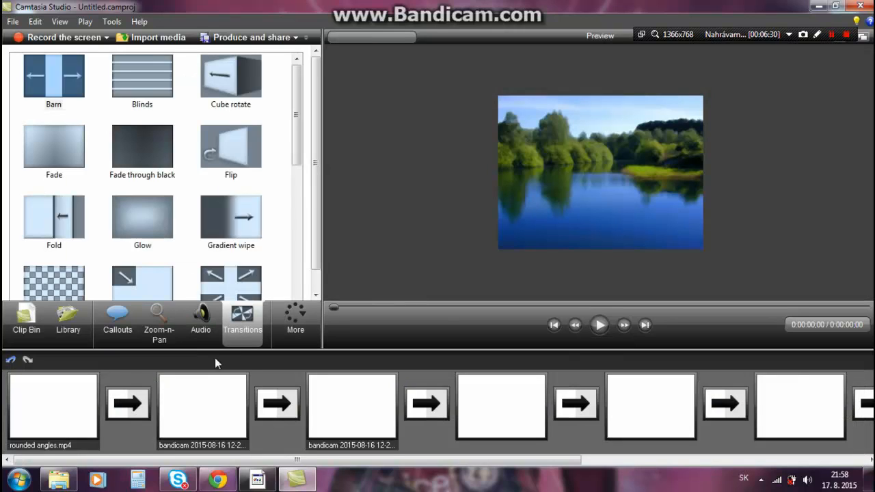
{"action": "left_click", "coordinate": [241, 219]}
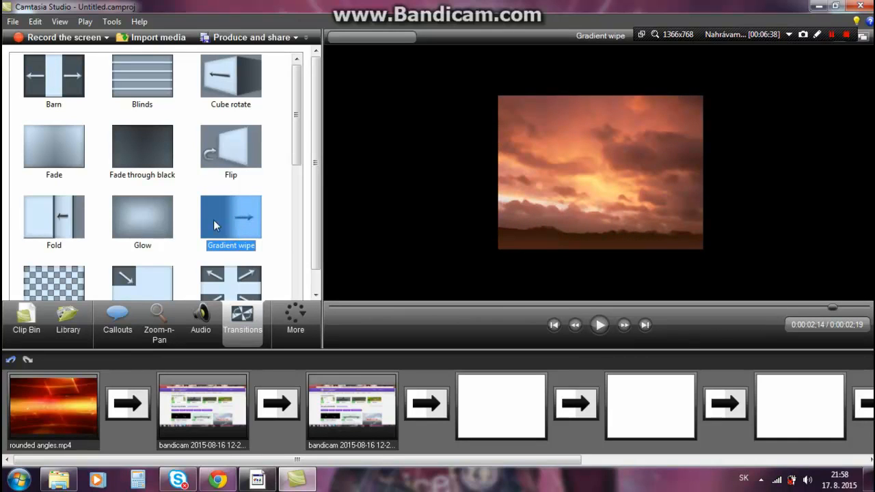
{"action": "left_click_drag", "start_coordinate": [187, 365], "coordinate": [379, 407]}
{"action": "left_click_drag", "start_coordinate": [509, 405], "coordinate": [509, 403]}
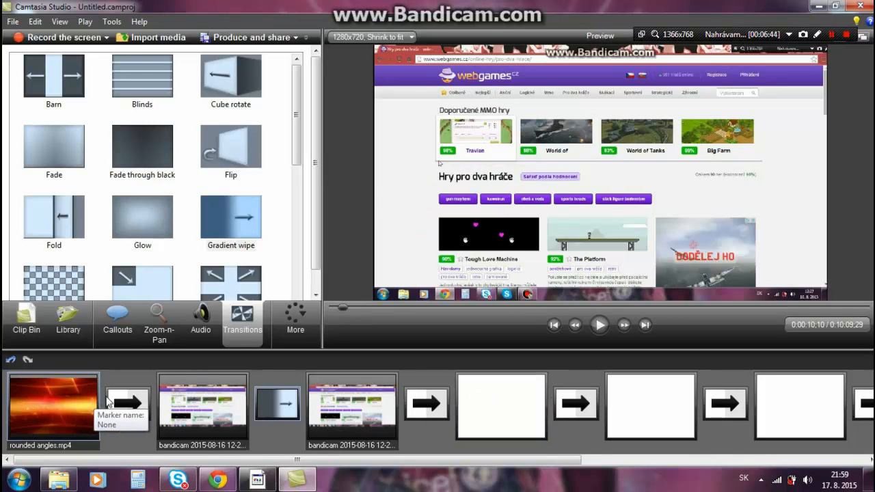
Step: Replace the transition between the two bandicam clips with the Spiral transition
{"action": "left_click", "coordinate": [223, 238]}
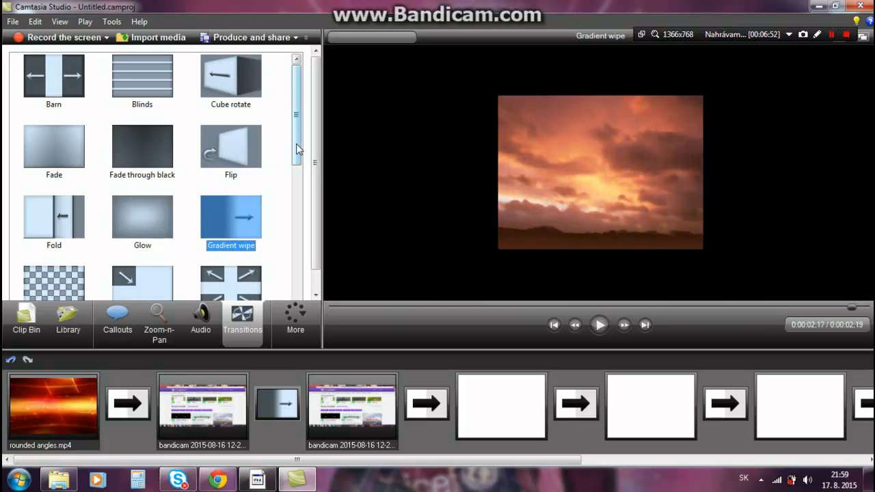
{"action": "left_click_drag", "start_coordinate": [296, 149], "coordinate": [296, 243]}
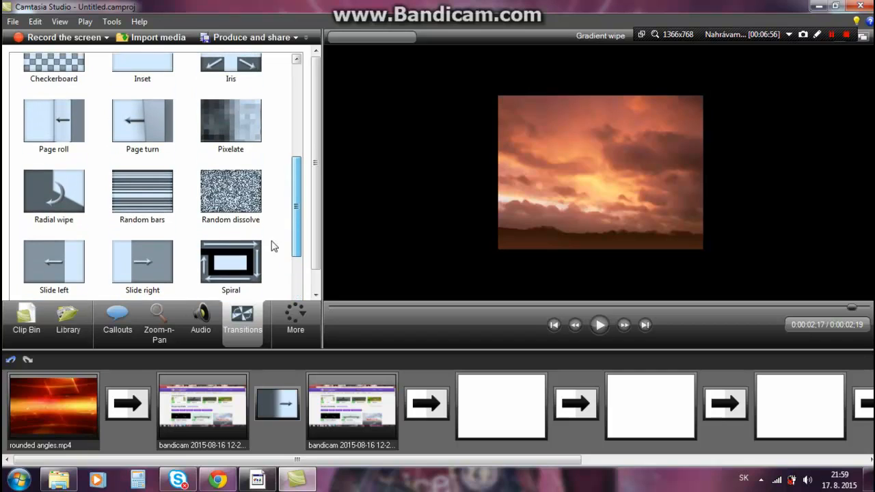
{"action": "left_click", "coordinate": [234, 260]}
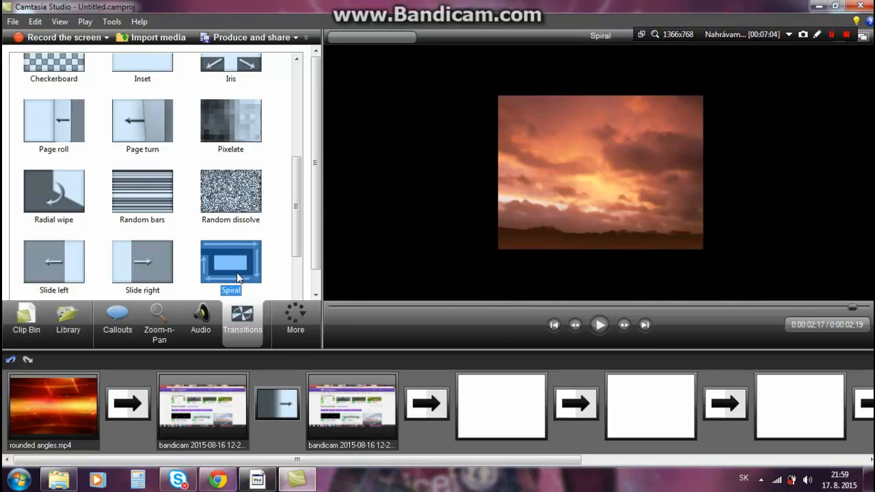
{"action": "left_click_drag", "start_coordinate": [341, 353], "coordinate": [464, 401]}
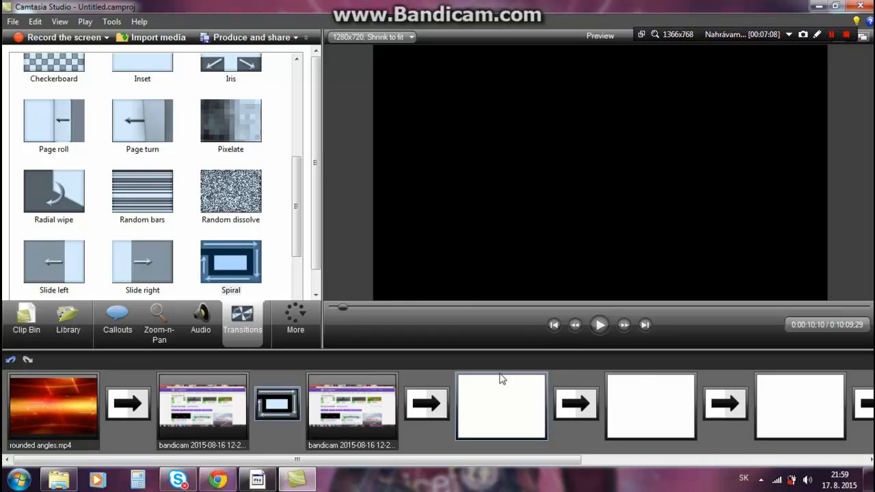
Step: Preview the second bandicam clip from its start and check the footage near the end, from about 0:09:28
{"action": "left_click", "coordinate": [345, 399]}
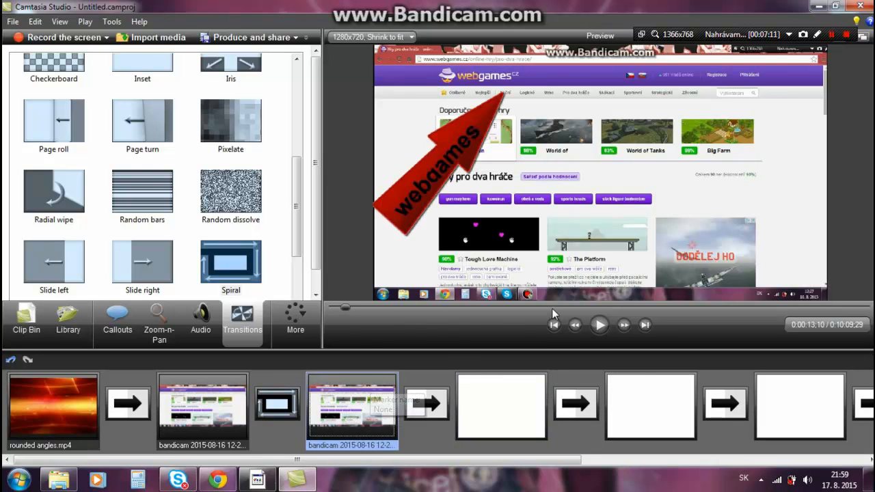
{"action": "left_click", "coordinate": [599, 325]}
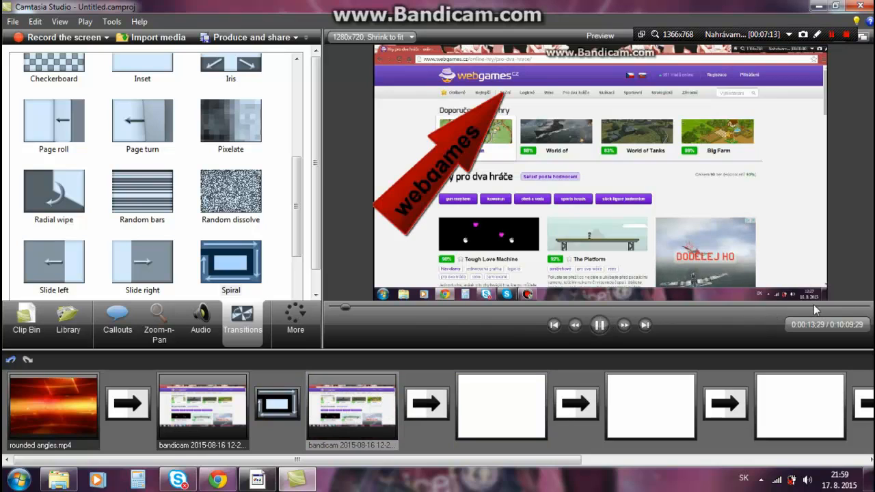
{"action": "left_click", "coordinate": [845, 307]}
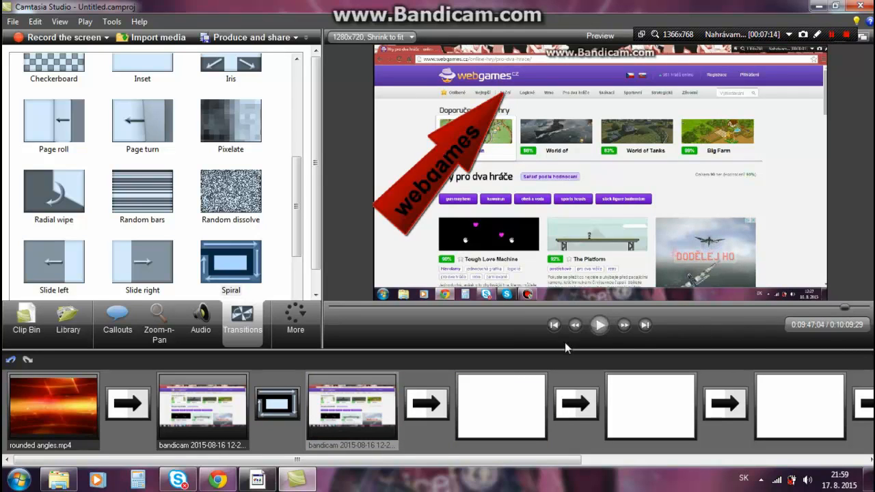
{"action": "left_click", "coordinate": [608, 327]}
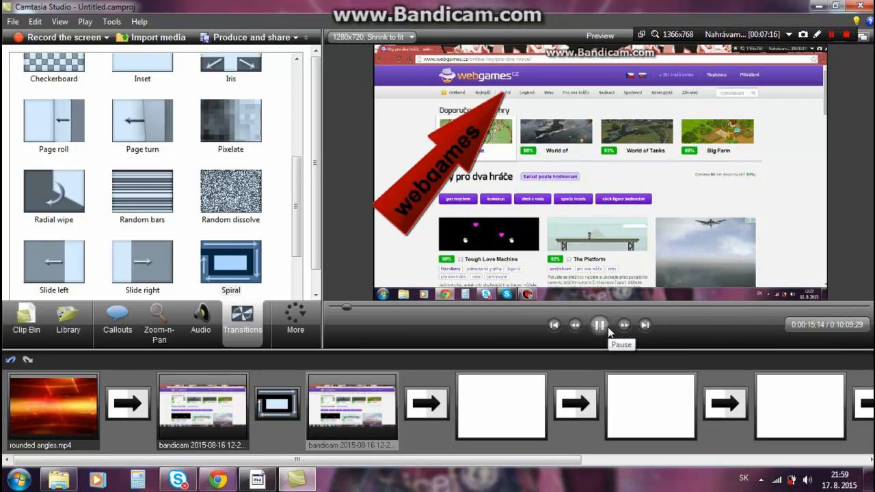
{"action": "left_click", "coordinate": [830, 308]}
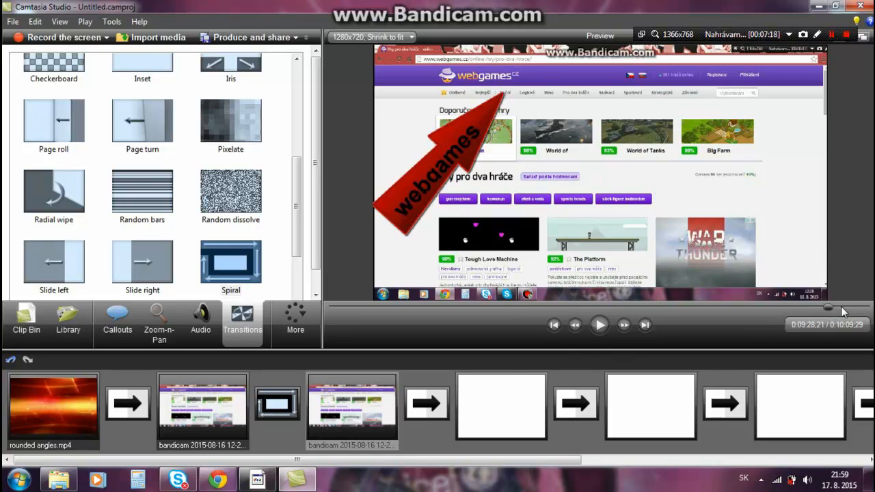
{"action": "left_click", "coordinate": [600, 330]}
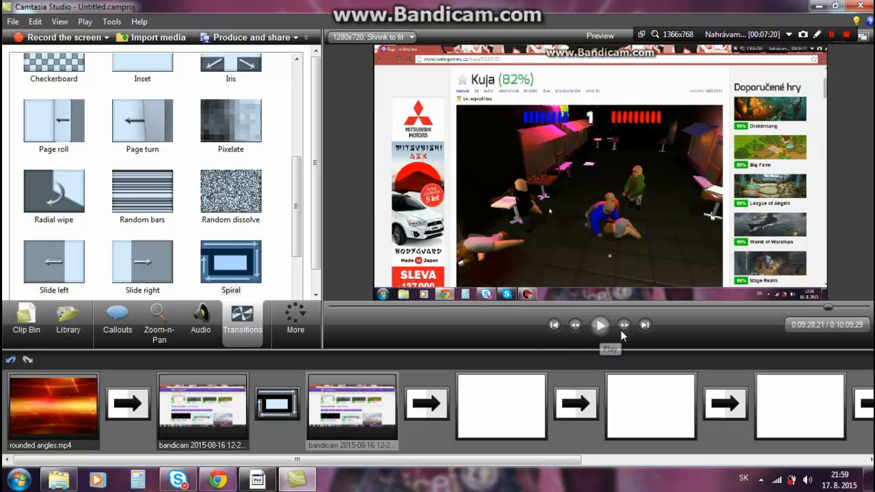
{"action": "left_click", "coordinate": [854, 308]}
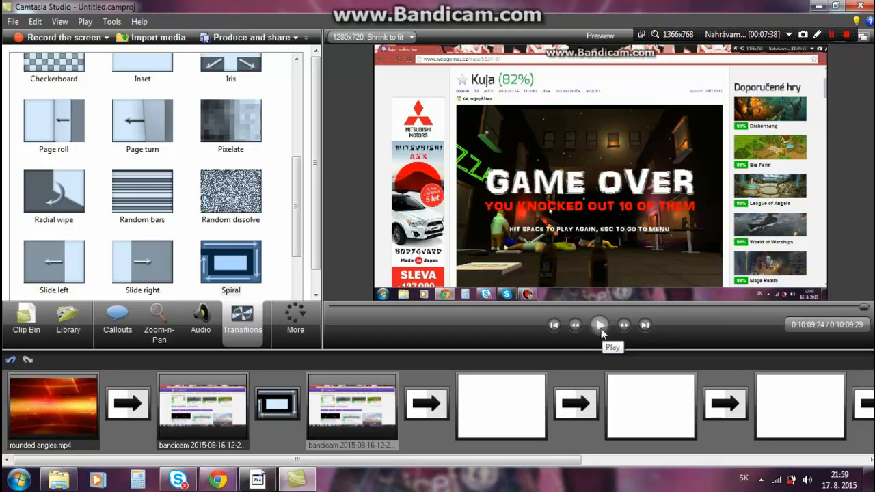
Step: Return to the timeline, shift the zoom keyframe earlier to 0:00:13;10 and scrub through the footage
{"action": "left_click", "coordinate": [10, 316]}
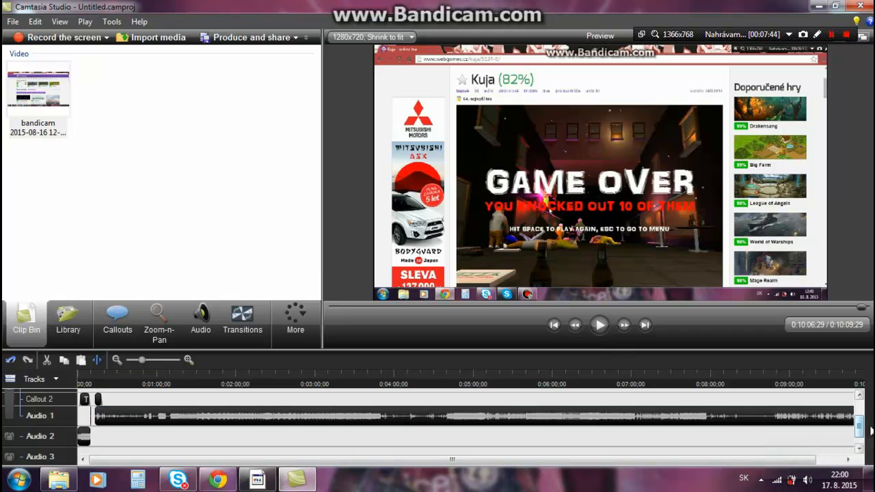
{"action": "left_click_drag", "start_coordinate": [859, 426], "coordinate": [859, 403]}
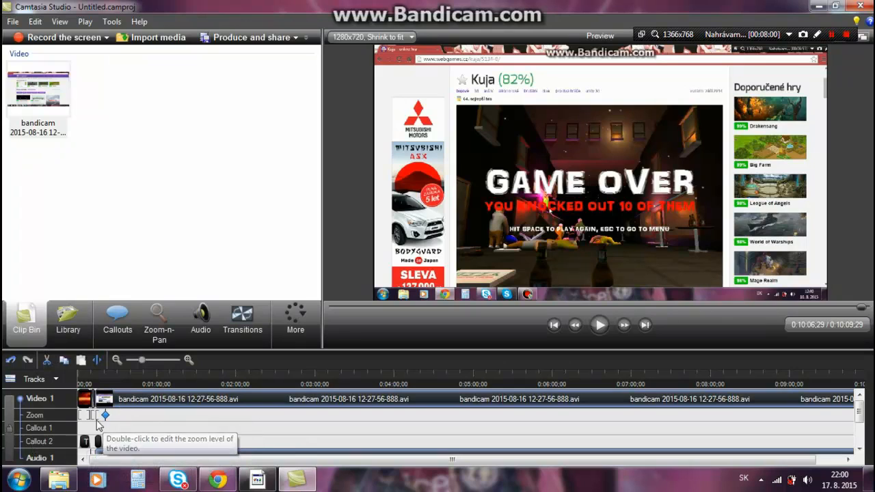
{"action": "left_click_drag", "start_coordinate": [106, 418], "coordinate": [95, 418]}
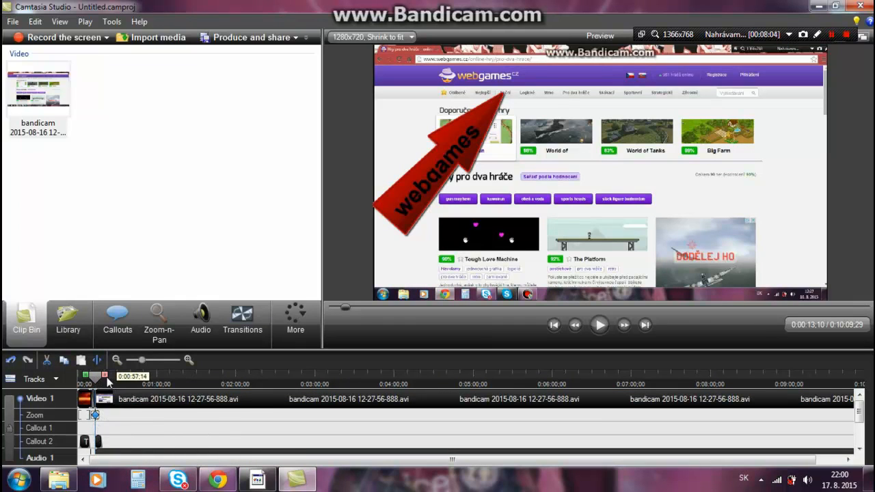
{"action": "mouse_move", "coordinate": [95, 378]}
{"action": "left_mouse_down"}
{"action": "mouse_move", "coordinate": [270, 376]}
{"action": "mouse_move", "coordinate": [261, 369]}
{"action": "mouse_move", "coordinate": [578, 379]}
{"action": "mouse_move", "coordinate": [461, 389]}
{"action": "mouse_move", "coordinate": [460, 381]}
{"action": "mouse_move", "coordinate": [505, 386]}
{"action": "mouse_move", "coordinate": [295, 387]}
{"action": "mouse_move", "coordinate": [455, 386]}
{"action": "mouse_move", "coordinate": [464, 395]}
{"action": "left_mouse_up"}
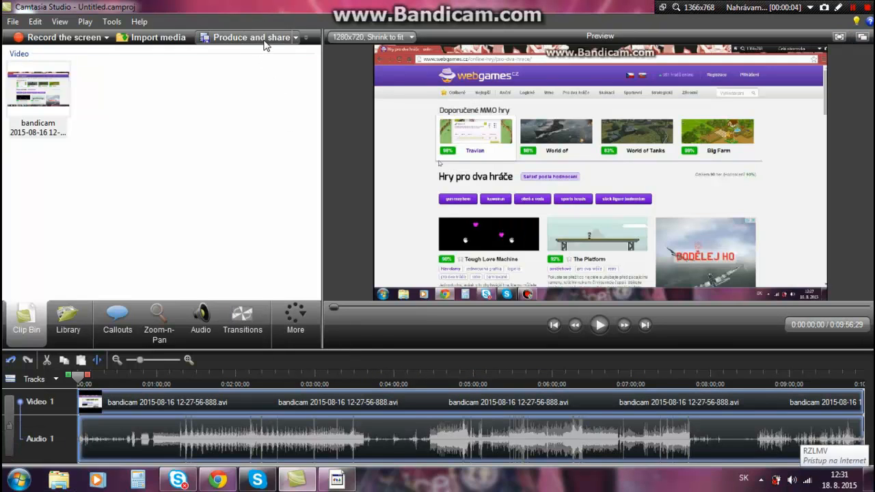
Step: Produce the video with the Web preset, saving it as Untitled.mp4 in the Ukážka obrázkov folder of the Obrázky library, and start rendering
{"action": "left_click", "coordinate": [262, 39]}
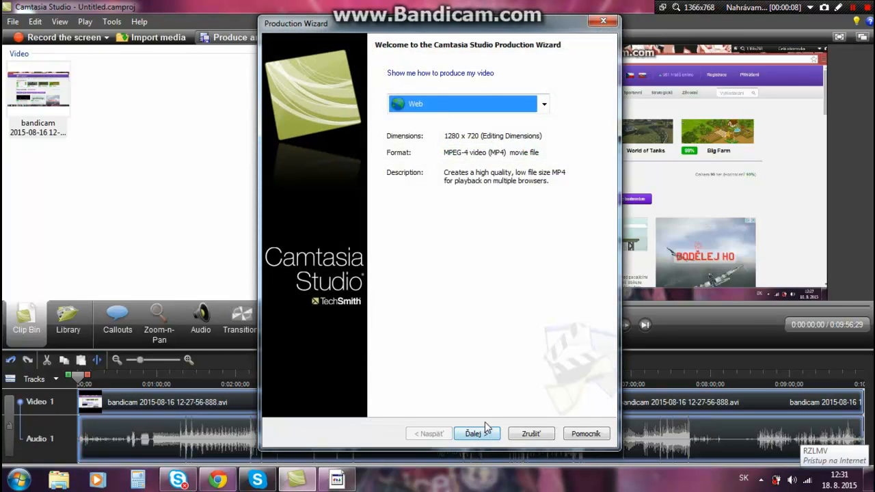
{"action": "left_click", "coordinate": [481, 440]}
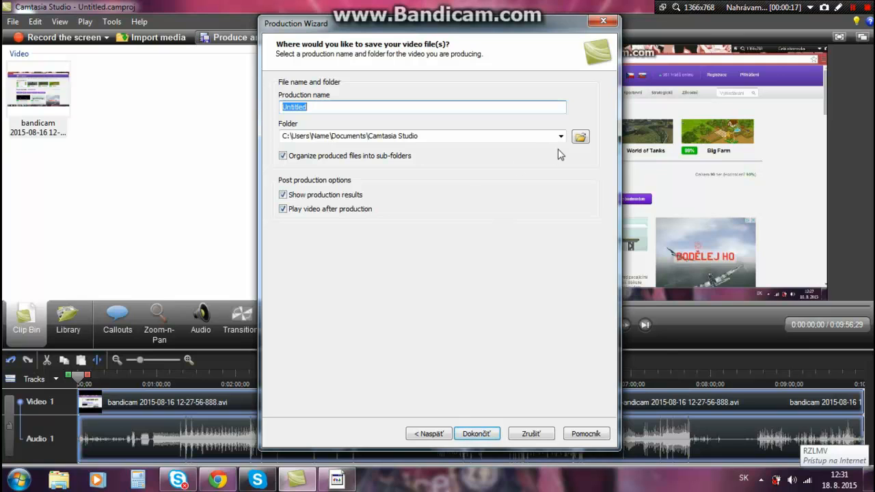
{"action": "left_click", "coordinate": [580, 138]}
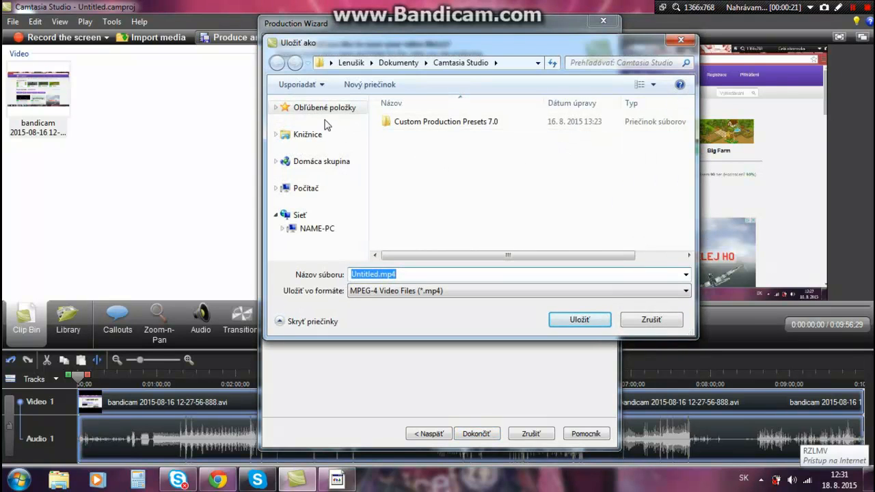
{"action": "left_click", "coordinate": [315, 139]}
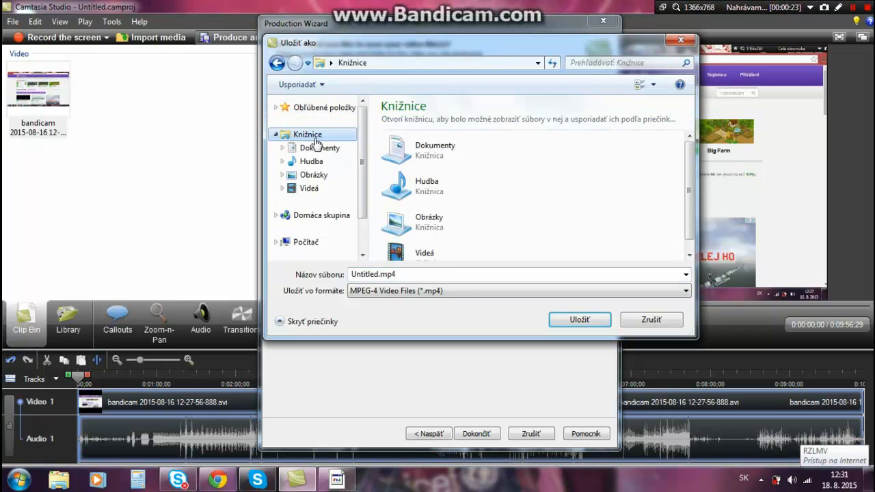
{"action": "left_click", "coordinate": [417, 224]}
{"action": "left_click", "coordinate": [571, 321]}
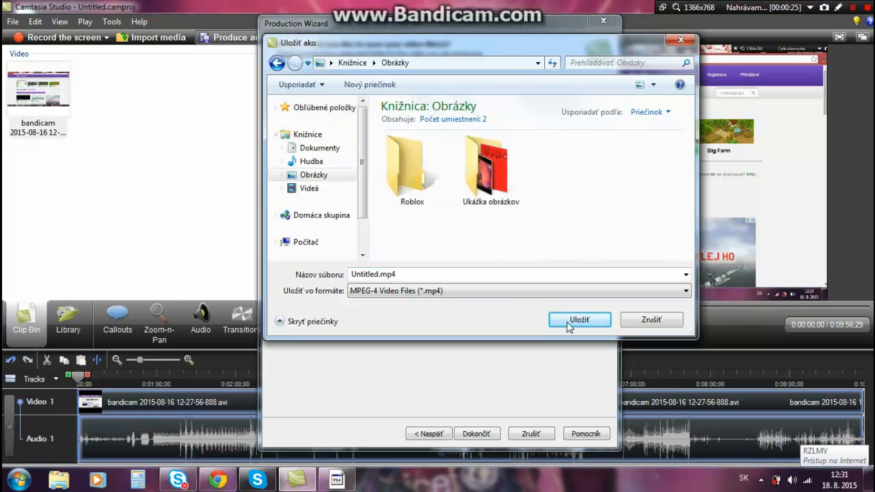
{"action": "left_click", "coordinate": [503, 206]}
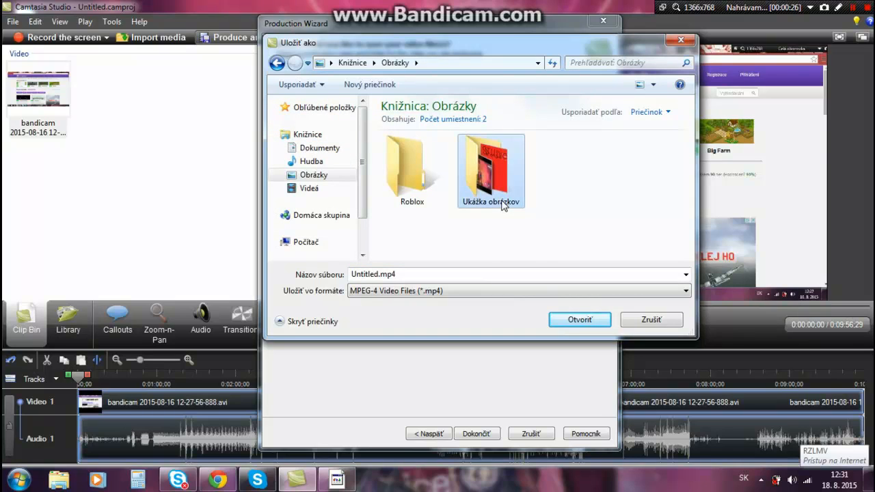
{"action": "left_click", "coordinate": [568, 322]}
{"action": "left_click", "coordinate": [570, 323]}
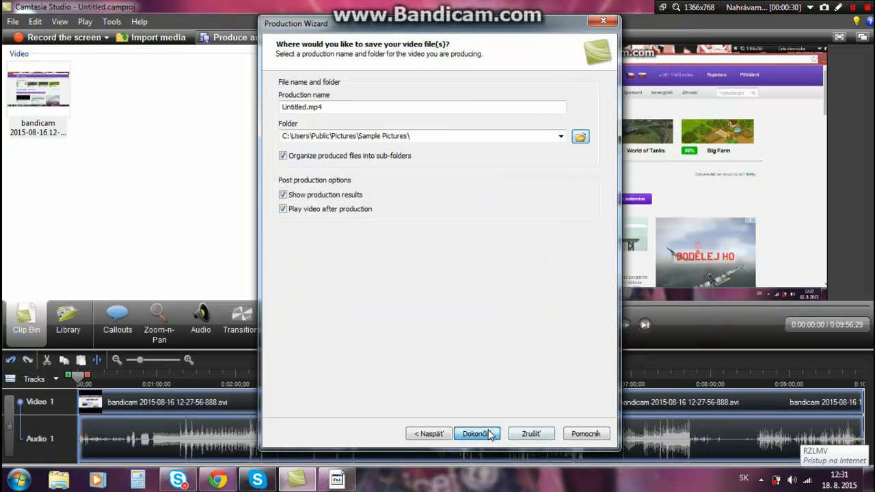
{"action": "left_click", "coordinate": [477, 433]}
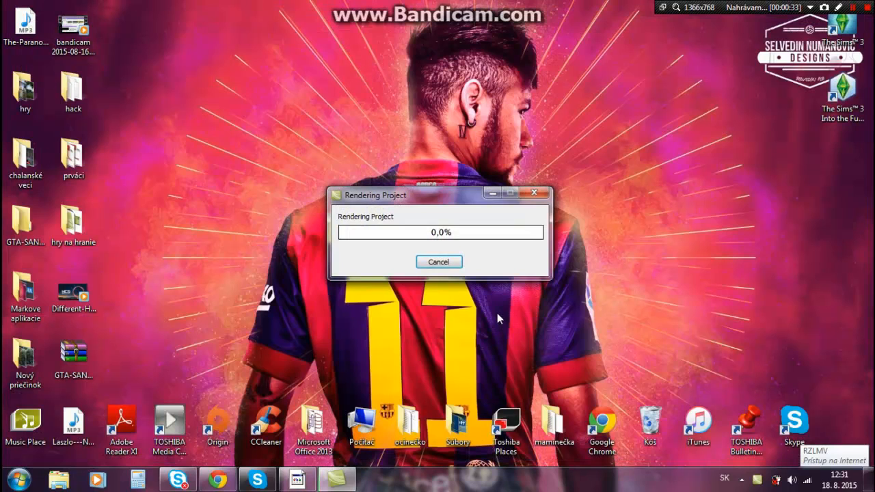